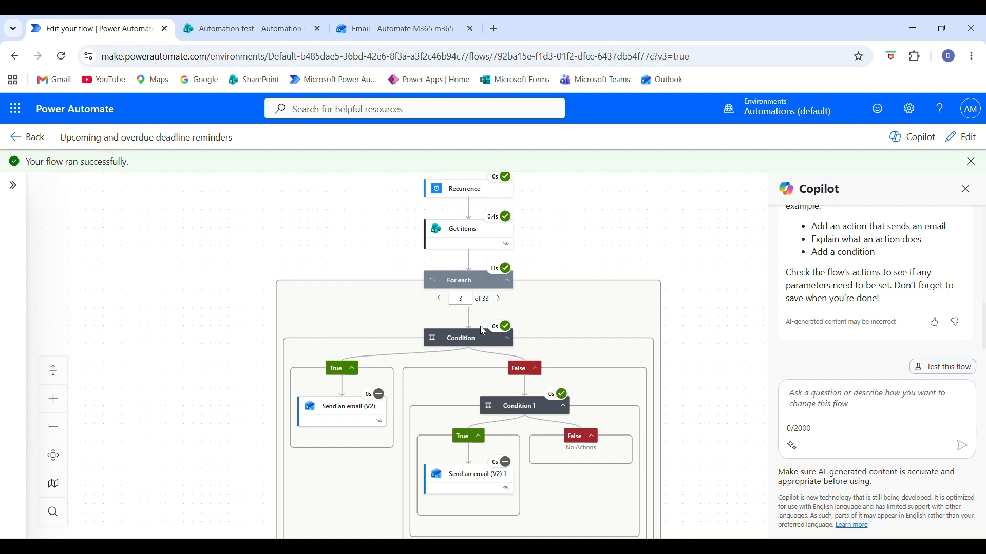
# Switch to the Outlook inbox and review the upcoming deadline and overdue task reminder emails sent by the flow.
pyautogui.click(502, 302)
pyautogui.click(442, 30)
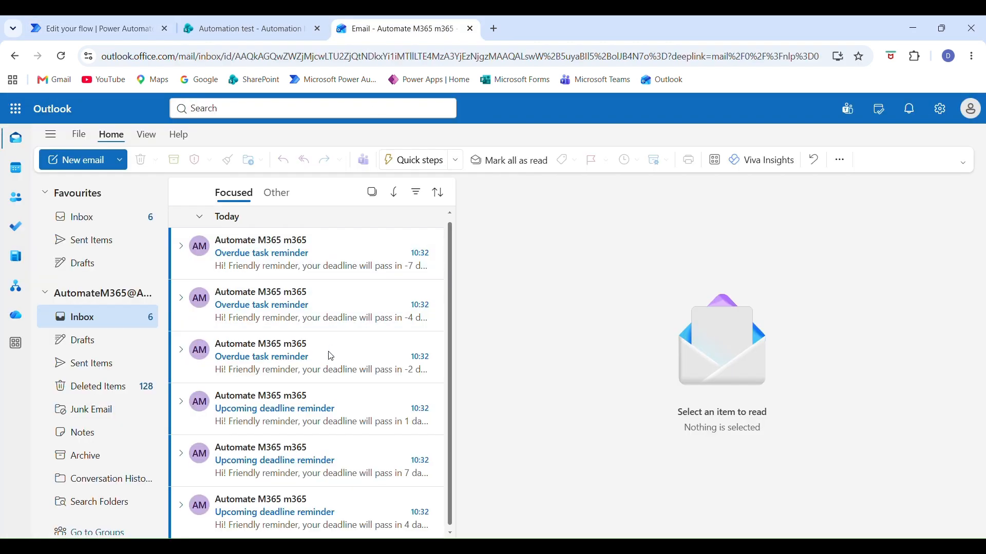
pyautogui.click(321, 510)
pyautogui.press('Up')
pyautogui.press('Up')
pyautogui.press('Up')
pyautogui.press('Up')
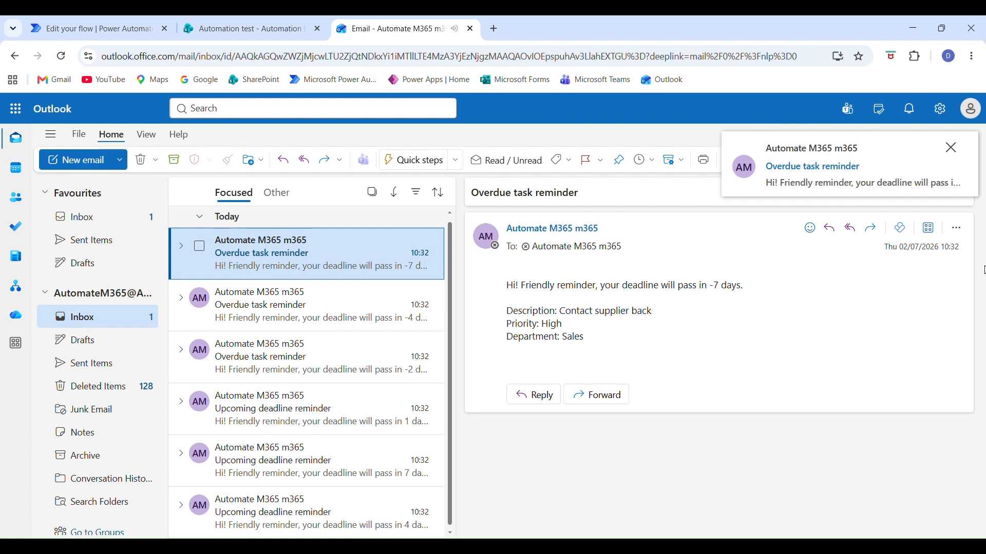
pyautogui.doubleClick(715, 286)
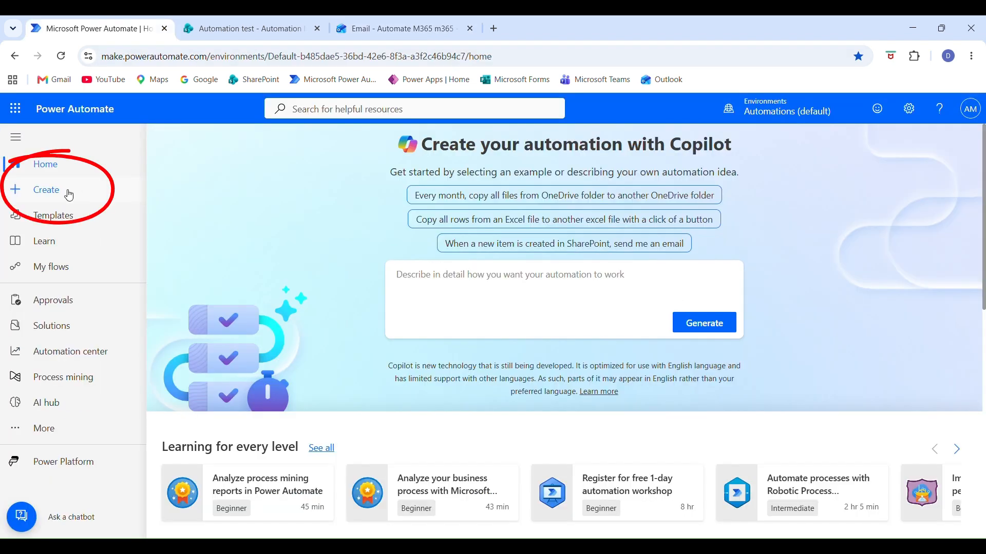
# Start a new scheduled cloud flow in Power Automate and name it "Upcoming and overdue deadline reminders".
pyautogui.click(70, 195)
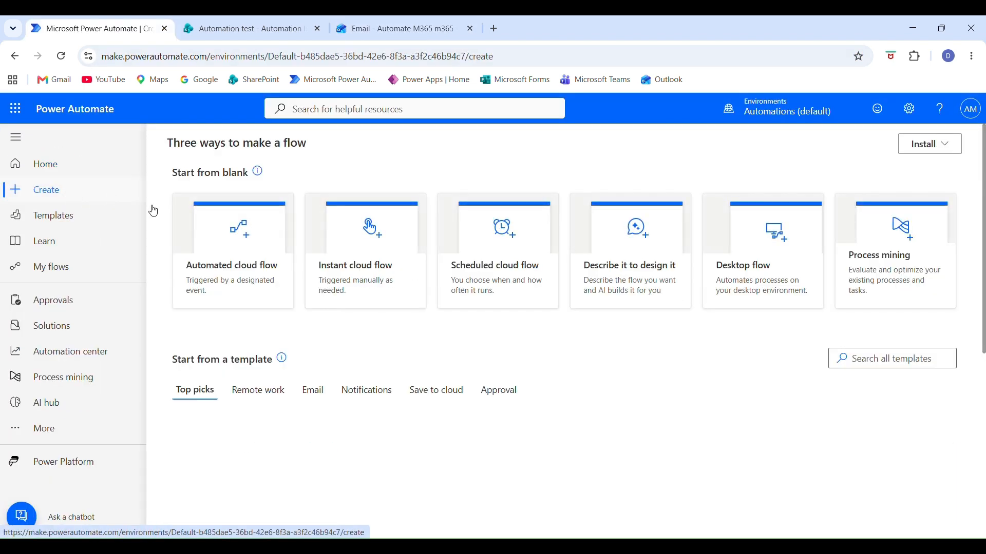
pyautogui.click(495, 250)
pyautogui.click(541, 207)
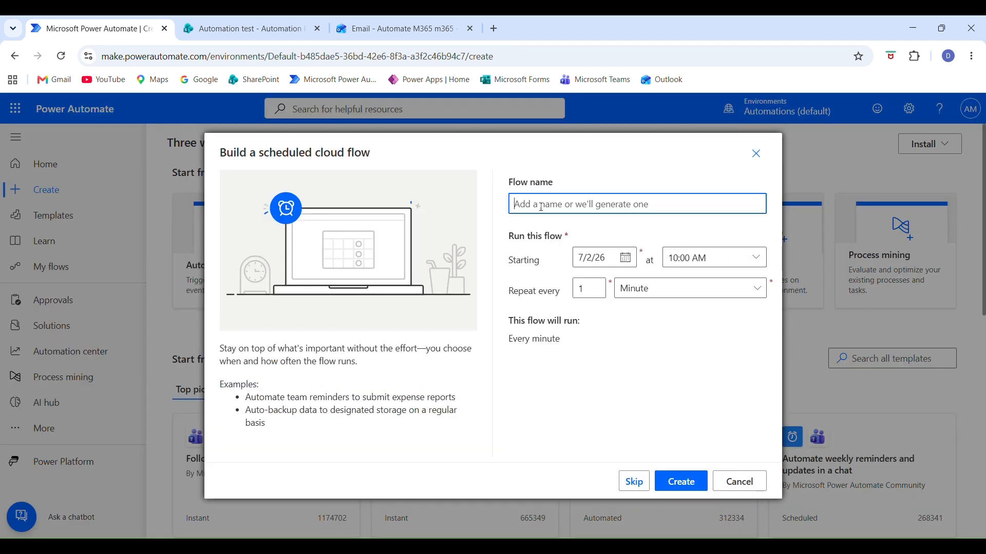
pyautogui.write('Upcoming and overdue deadline reminders')
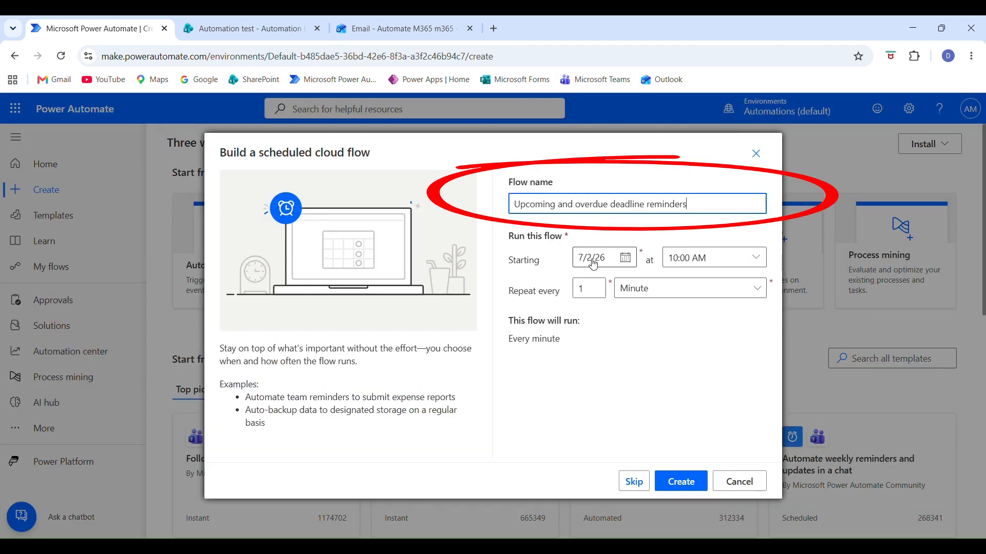
# Schedule the flow to start at 06:00 AM and repeat every 1 day, and create it.
pyautogui.click(708, 257)
pyautogui.click(755, 257)
pyautogui.scroll(-4, 790, 462)
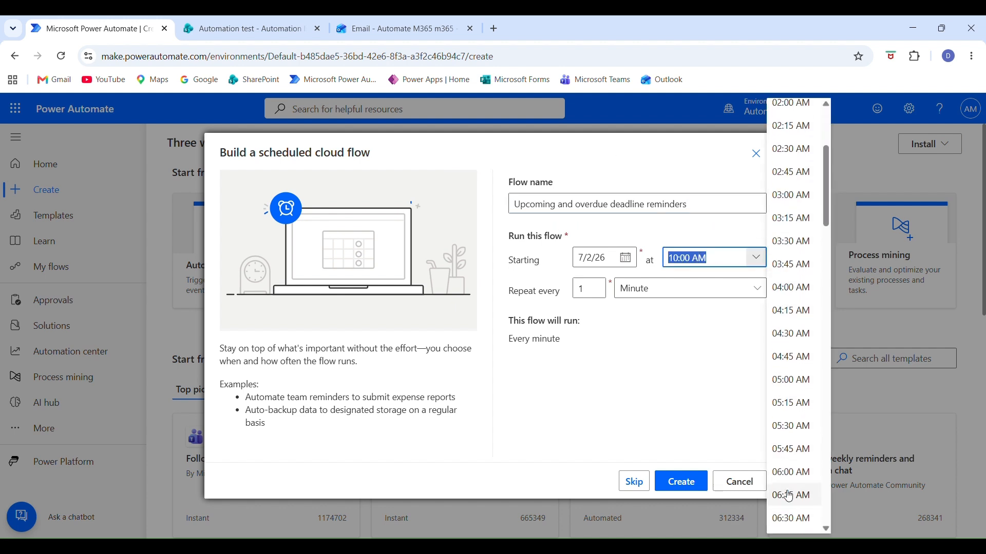
pyautogui.click(791, 473)
pyautogui.click(696, 285)
pyautogui.click(664, 357)
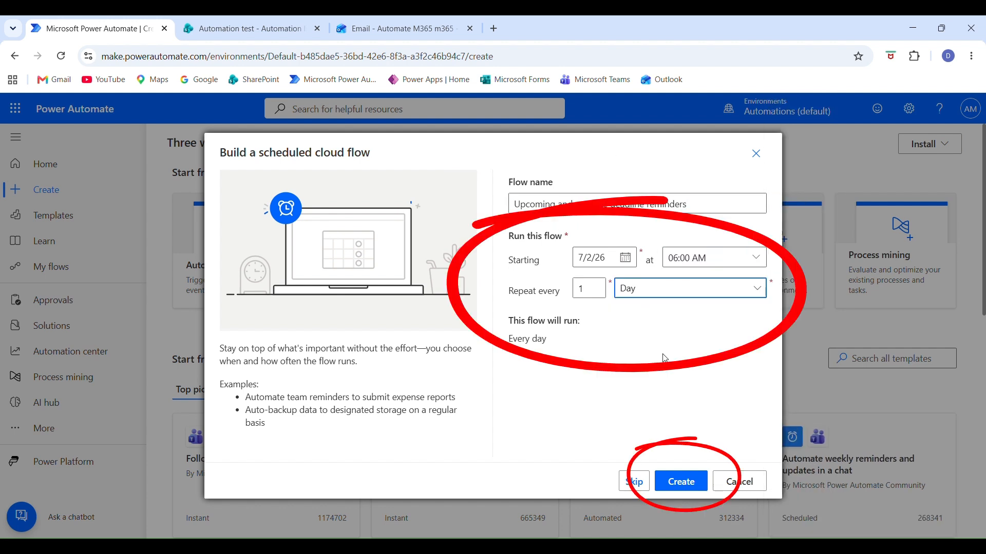
pyautogui.click(598, 287)
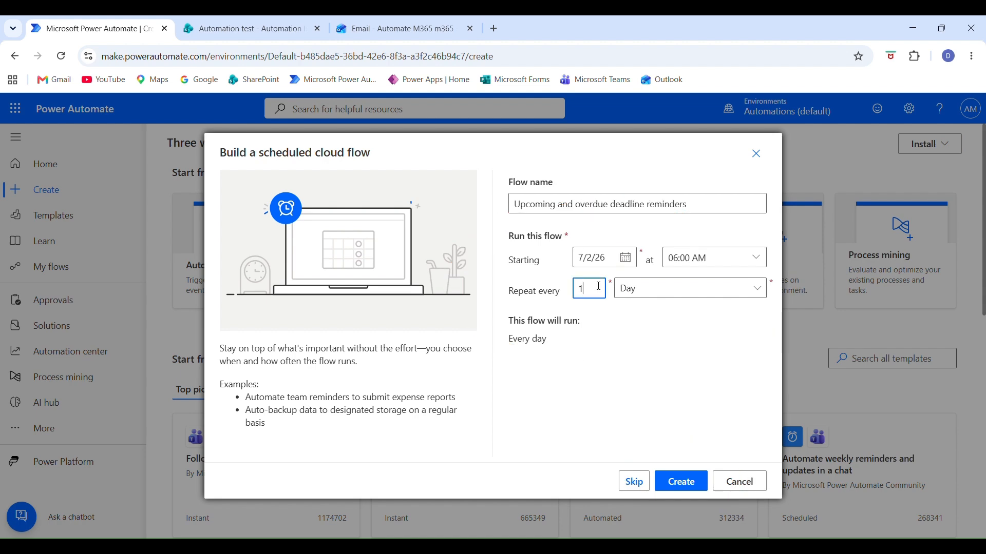
pyautogui.click(706, 484)
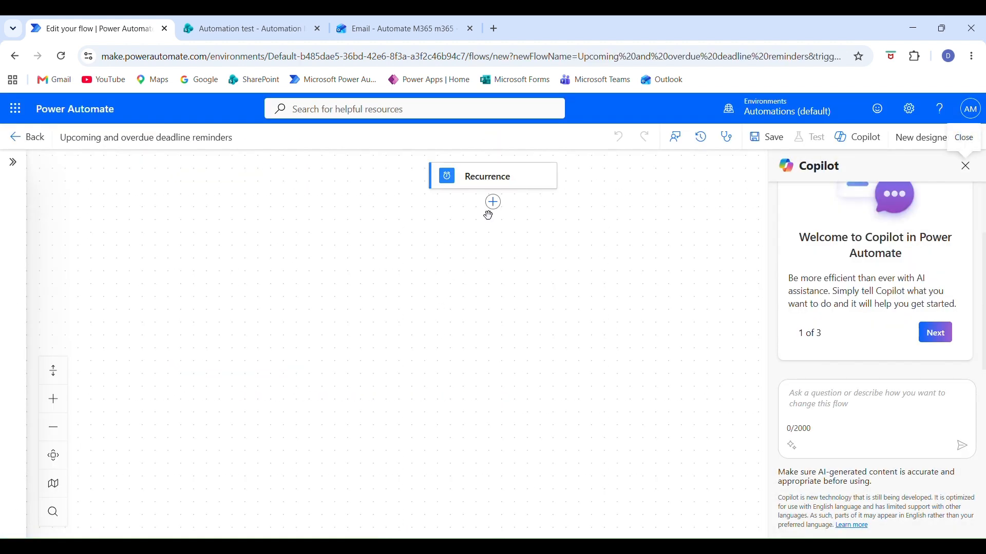
# Add a SharePoint Get items action after the Recurrence trigger, using the Automation test site and the Automation list.
pyautogui.click(493, 203)
pyautogui.write('ge tit')
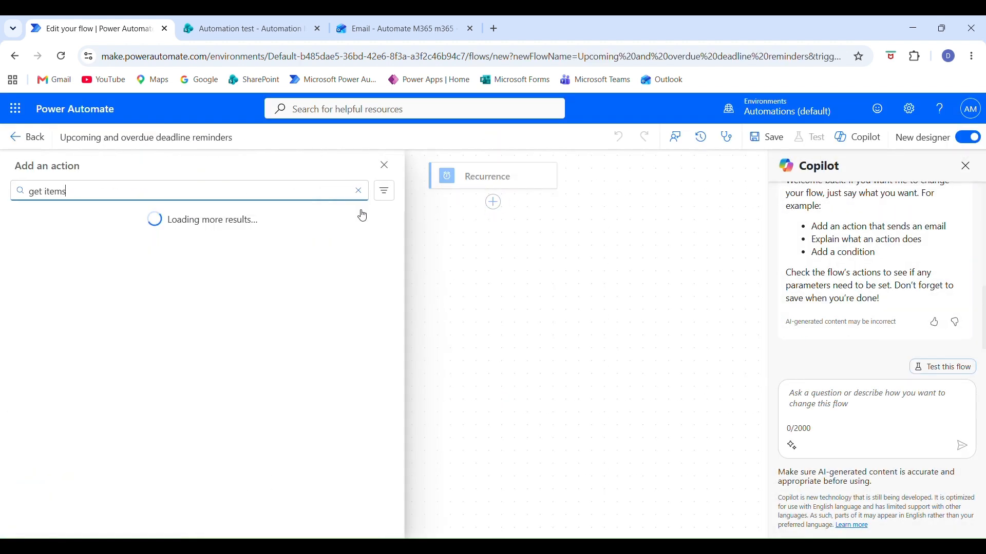
pyautogui.click(96, 288)
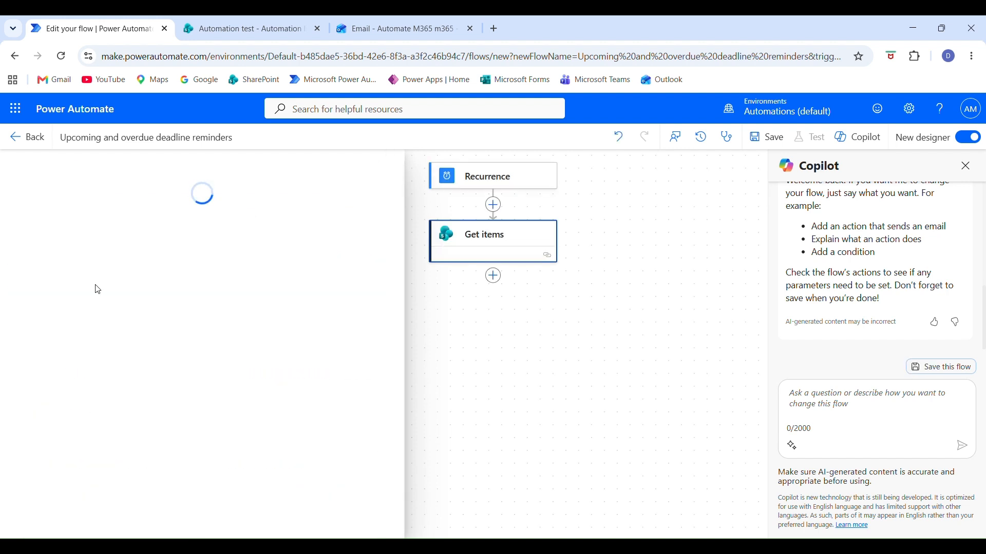
pyautogui.click(103, 268)
pyautogui.click(103, 294)
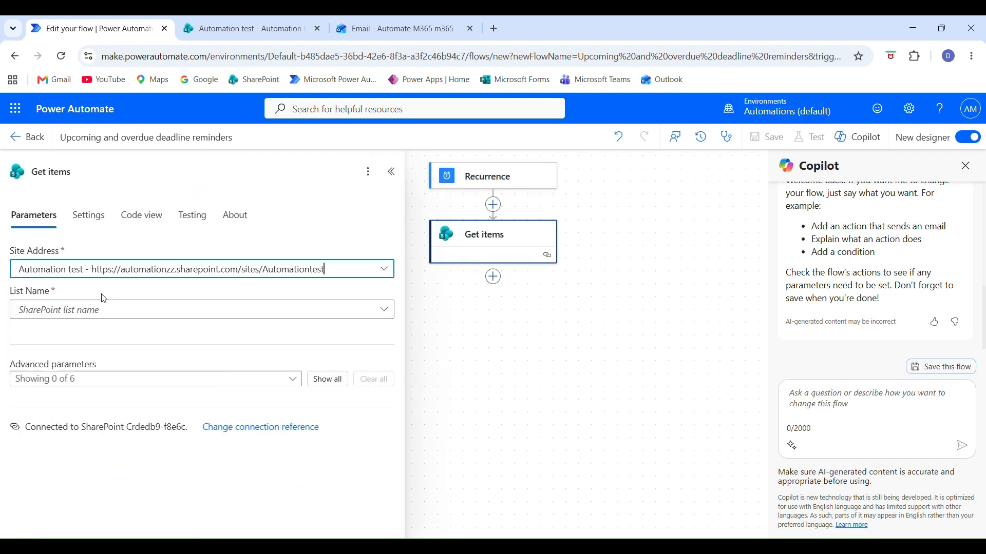
pyautogui.click(97, 312)
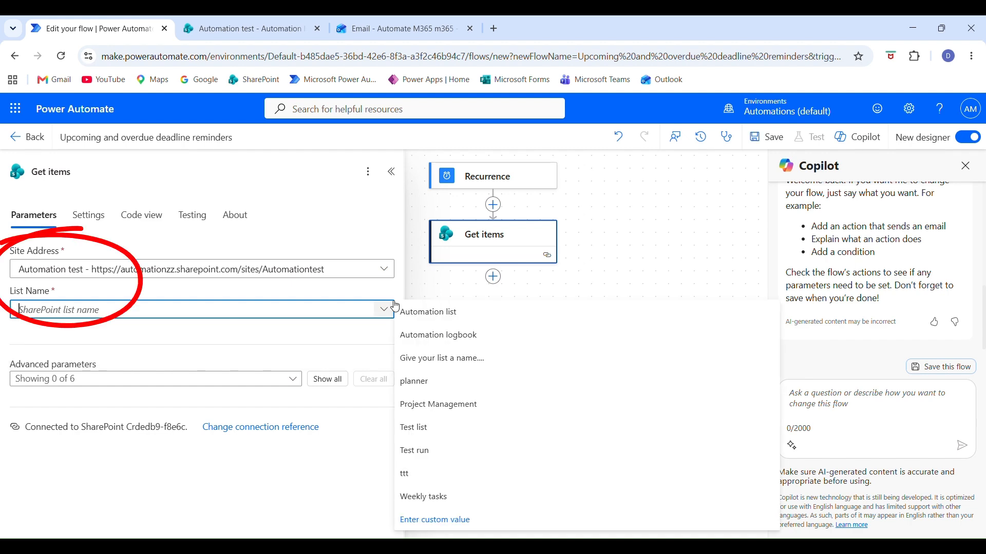
pyautogui.click(410, 312)
# Turn on pagination for the Get items action with a threshold of 5000.
pyautogui.click(88, 215)
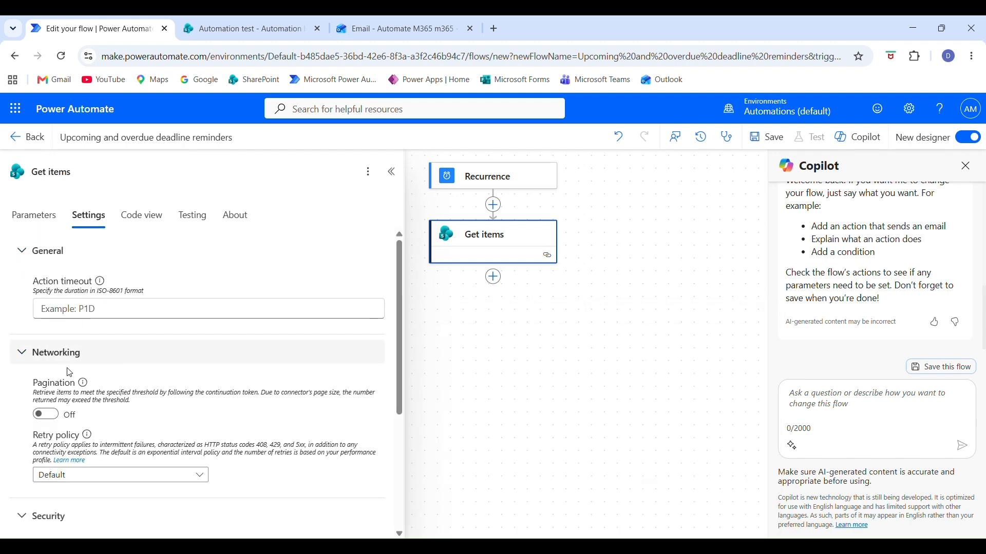
pyautogui.click(46, 415)
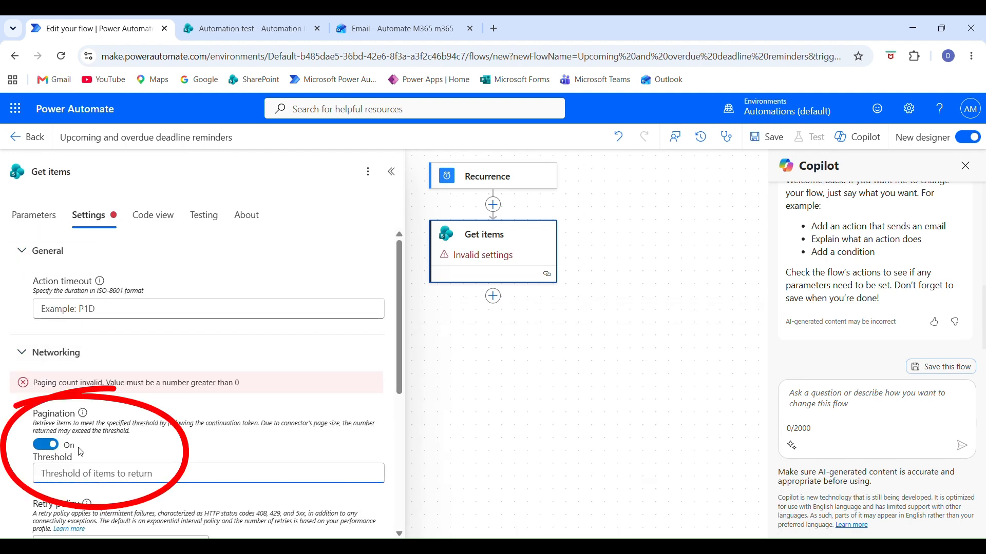
pyautogui.write('5000')
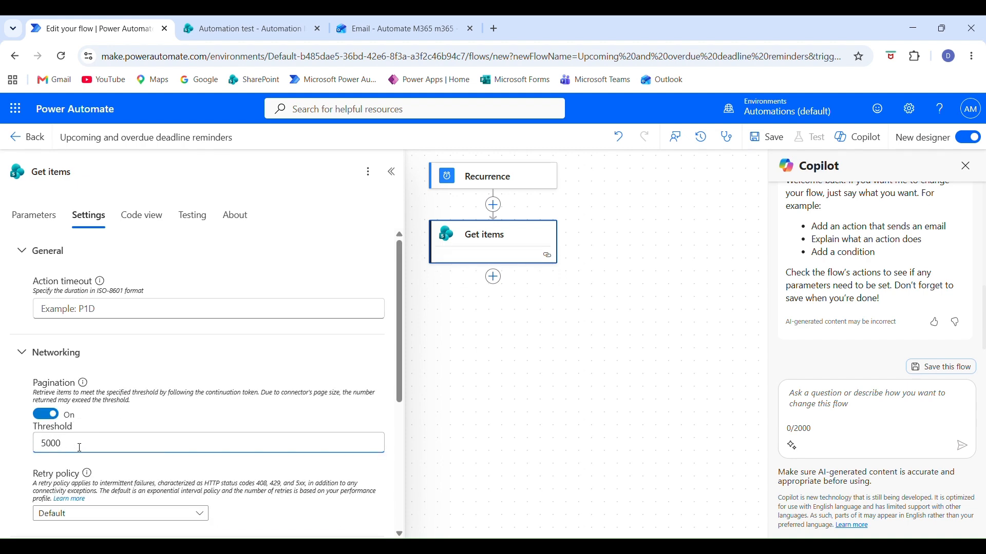
# Add a Condition control action below Get items.
pyautogui.click(494, 277)
pyautogui.write('condition')
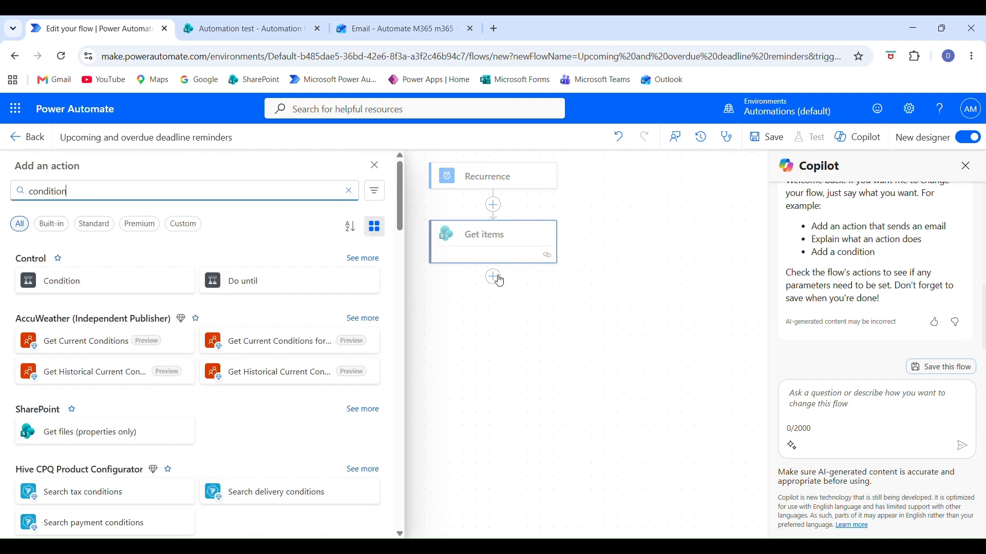
pyautogui.click(88, 283)
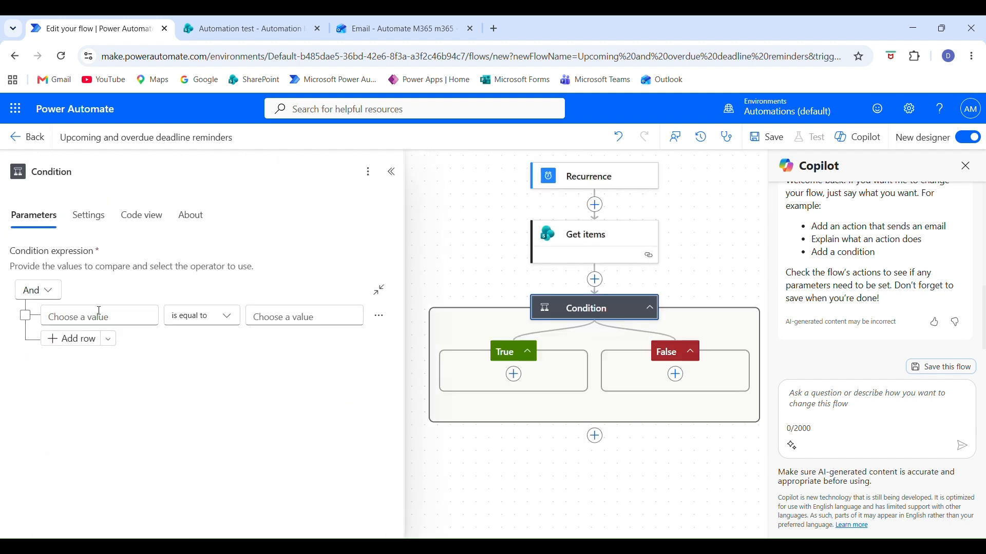
# Begin a formatDateTime expression for the condition's first value, with the Deadline date from Get items as its timestamp.
pyautogui.click(99, 314)
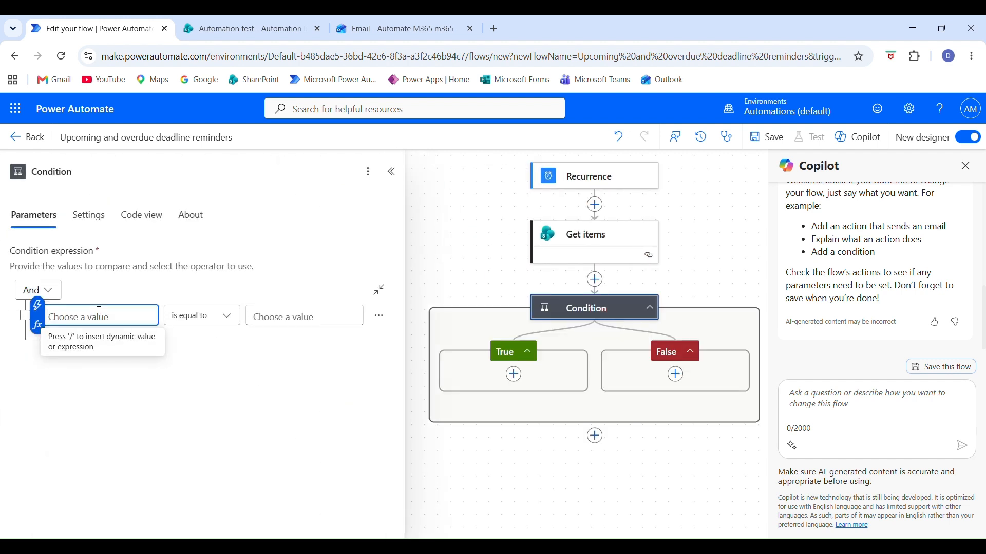
pyautogui.click(37, 328)
pyautogui.write('formatDateTime(')
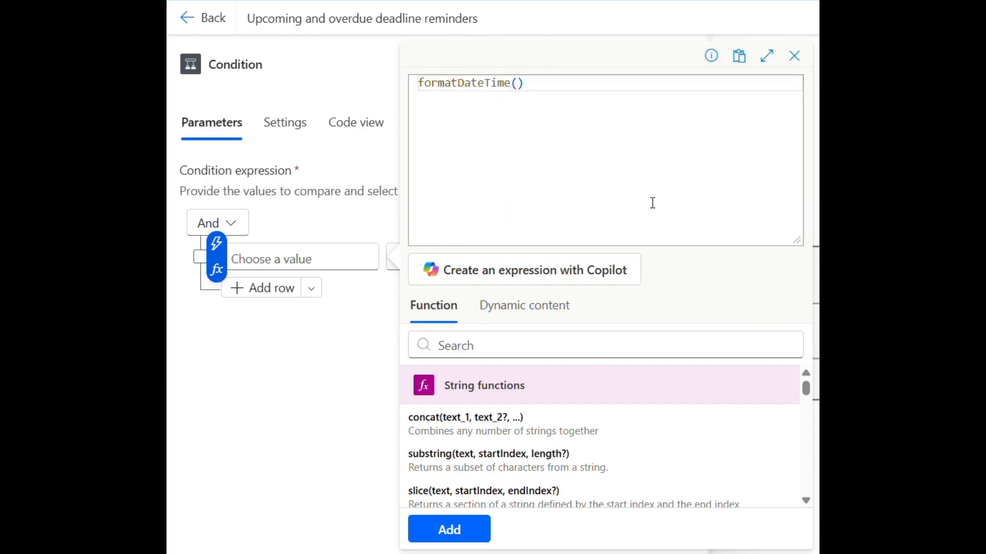
pyautogui.click(504, 307)
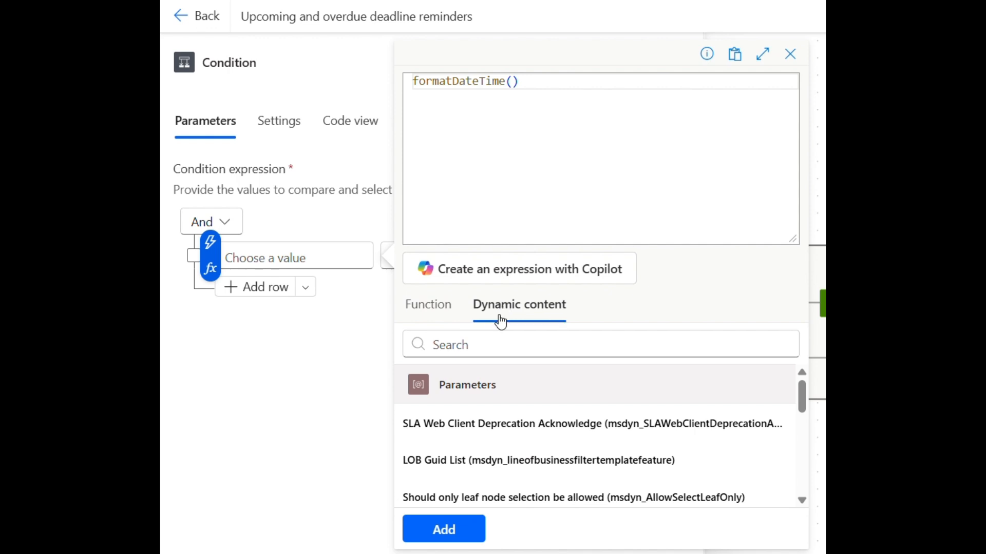
pyautogui.click(489, 345)
pyautogui.write('dead')
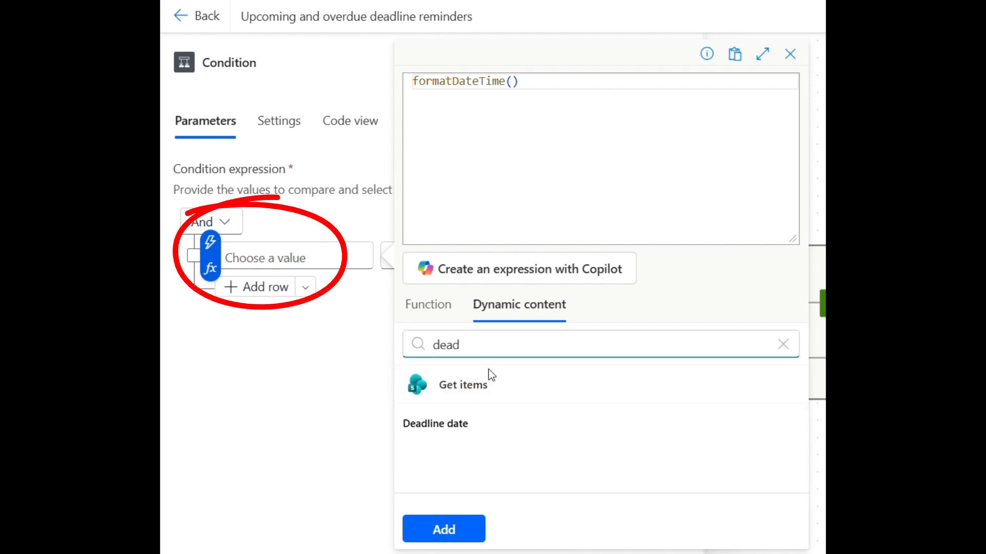
pyautogui.click(461, 431)
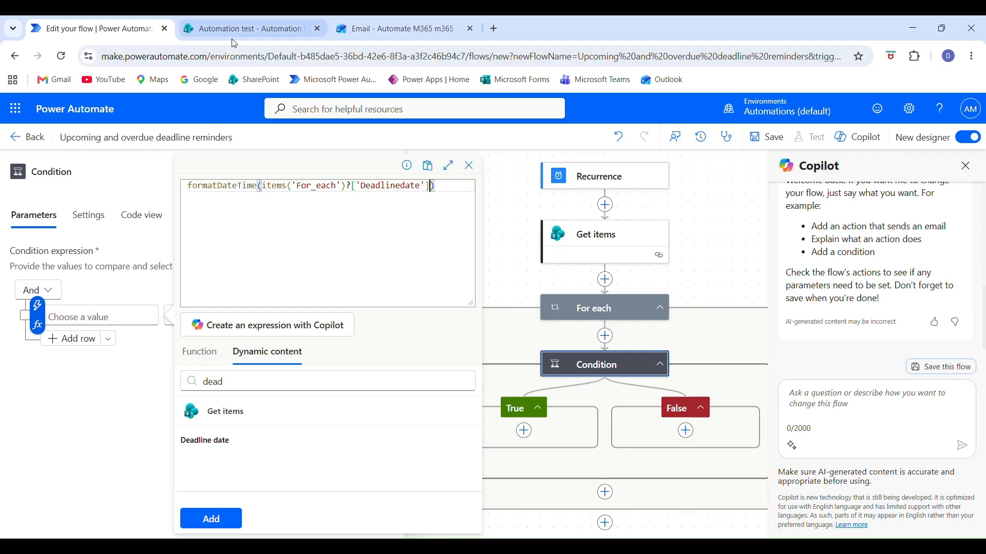
# Examine the Deadline date column of the SharePoint Automation list in grid view and return to the flow.
pyautogui.click(234, 32)
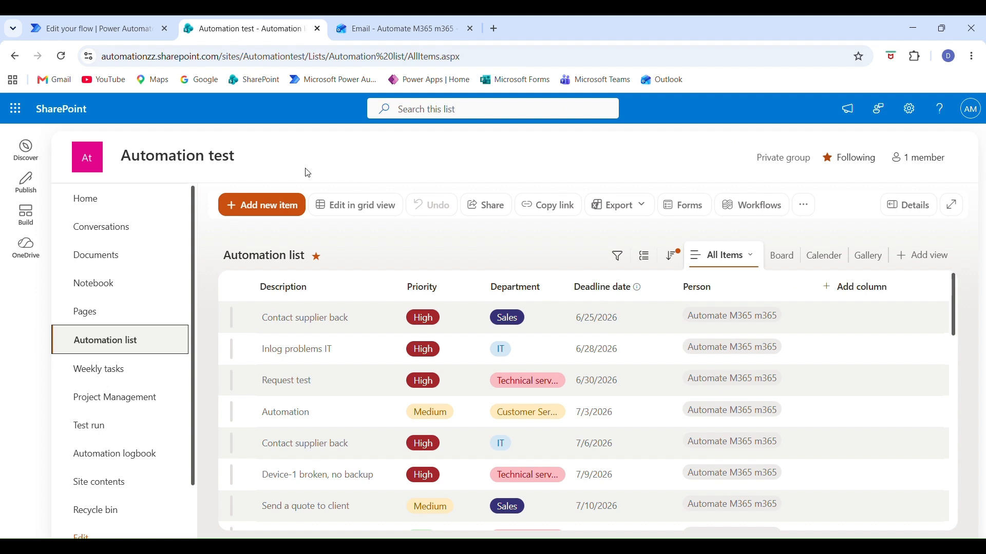
pyautogui.click(331, 205)
pyautogui.moveTo(612, 327); pyautogui.dragTo(619, 490)
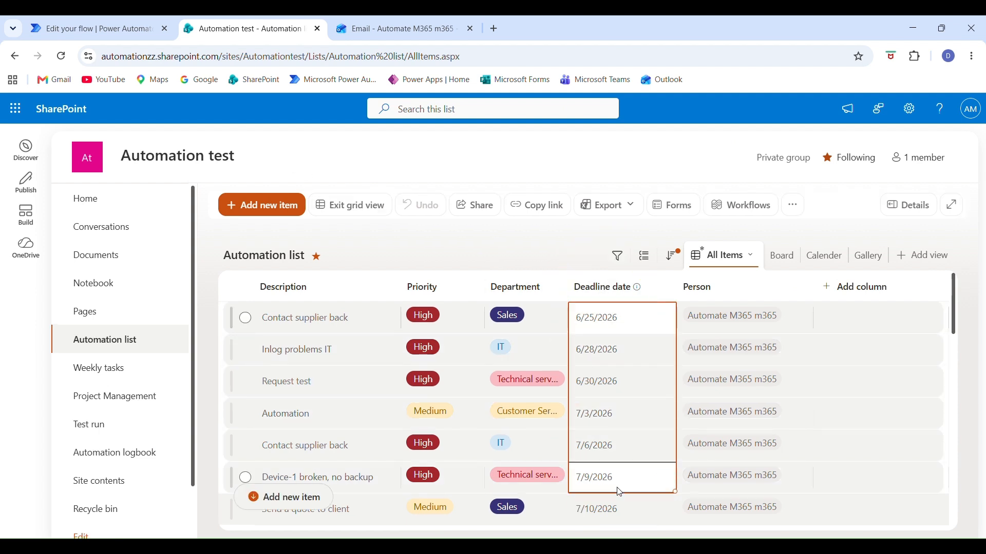
pyautogui.click(605, 290)
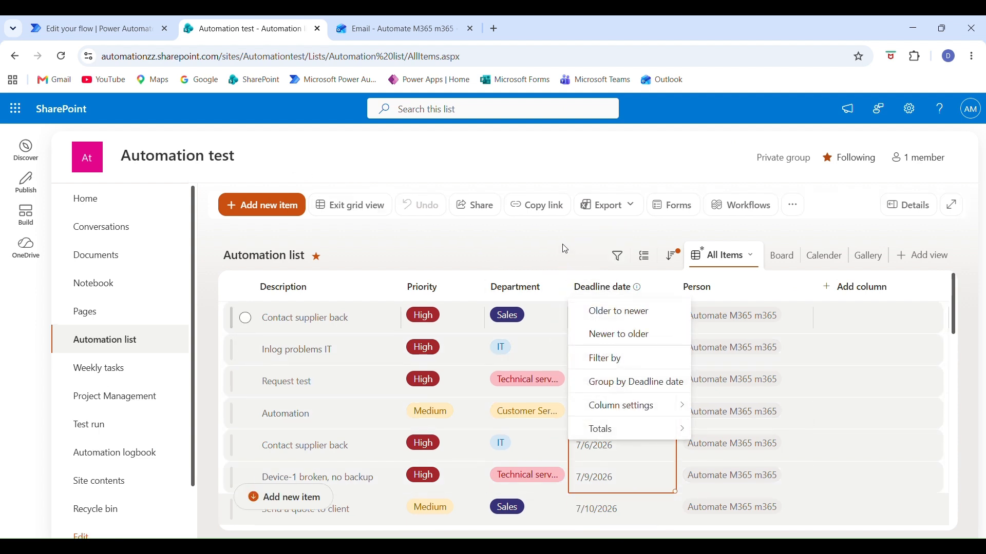
pyautogui.click(562, 251)
pyautogui.click(97, 29)
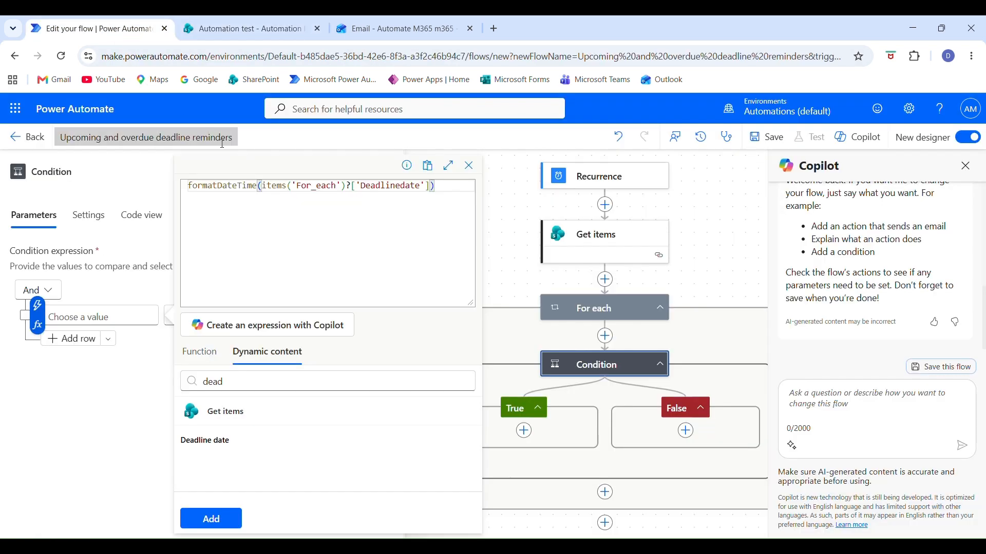
# Complete the deadline expression with the format 'yyyy-MM-dd' and insert it as the condition's first value.
pyautogui.moveTo(363, 187); pyautogui.dragTo(422, 186)
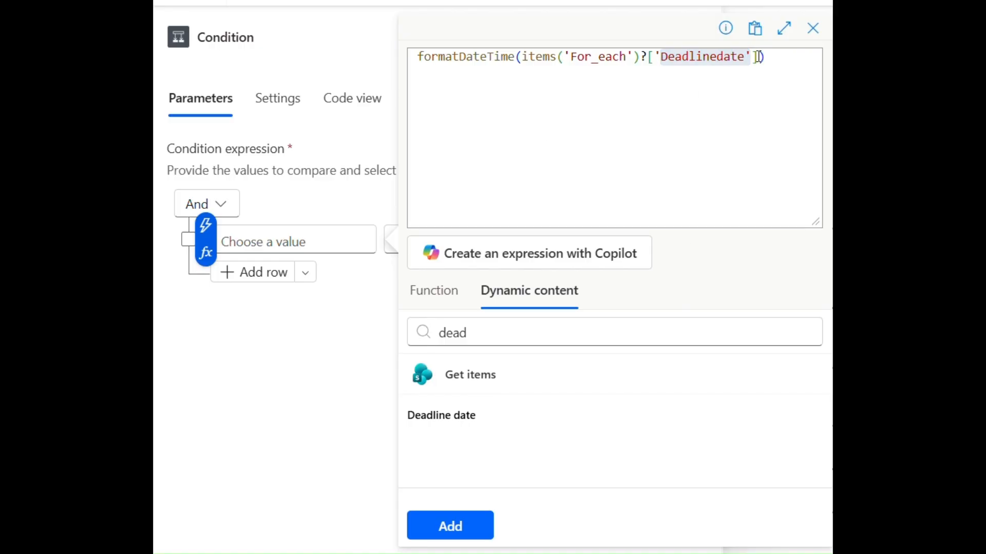
pyautogui.write(", 'yyyy-MM-")
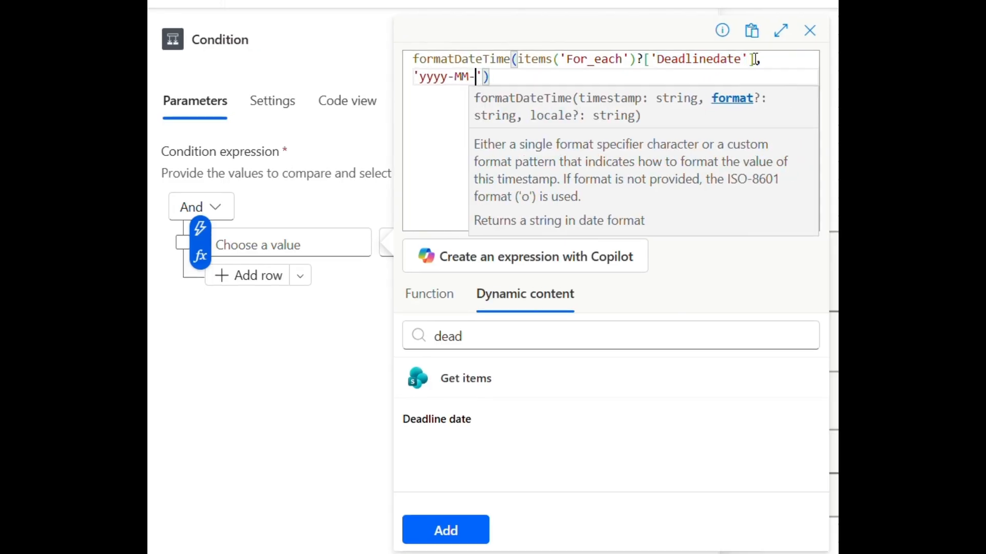
pyautogui.write('dd')
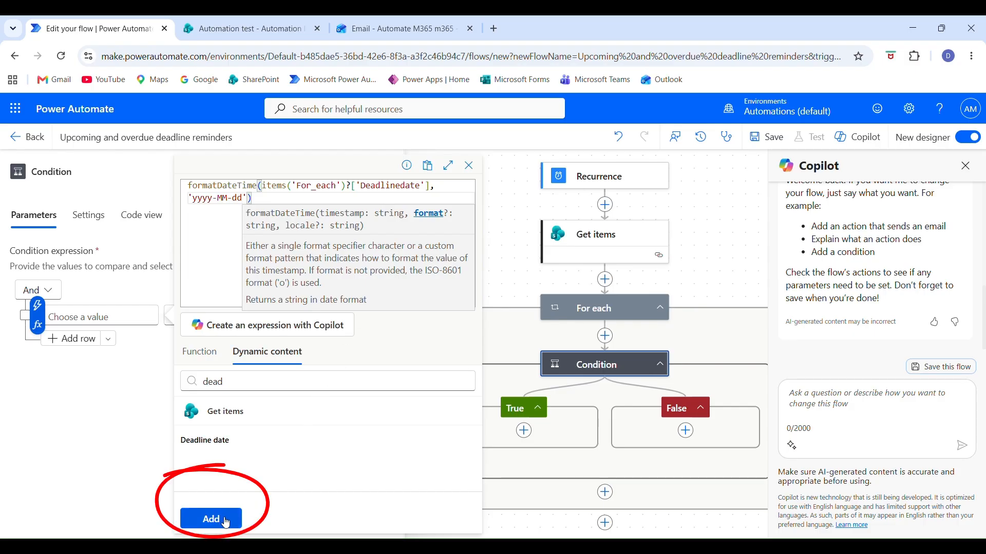
pyautogui.click(225, 520)
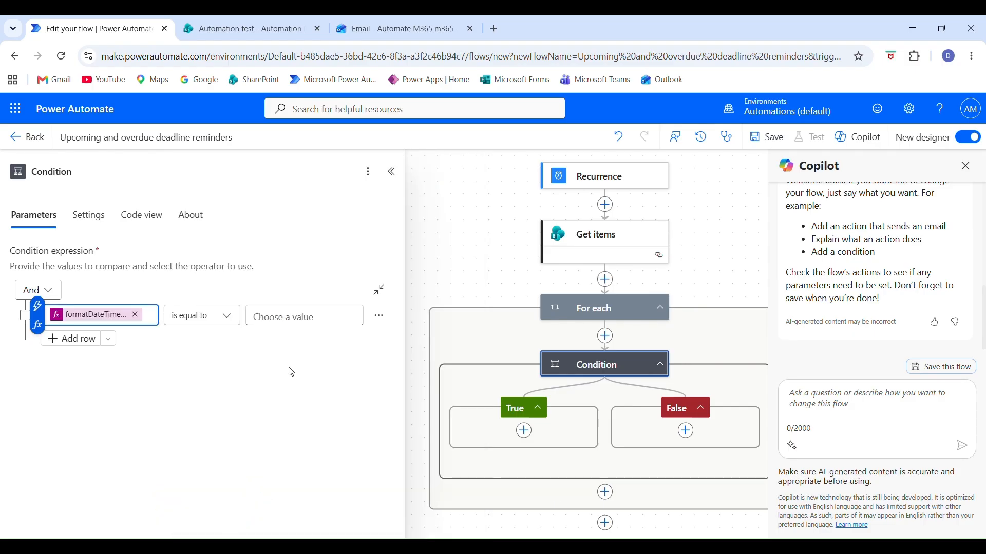
# Set the condition's first row to is greater or equal to, with formatDateTime(utcNow(),'yyyy-MM-dd') as the comparison value.
pyautogui.click(292, 323)
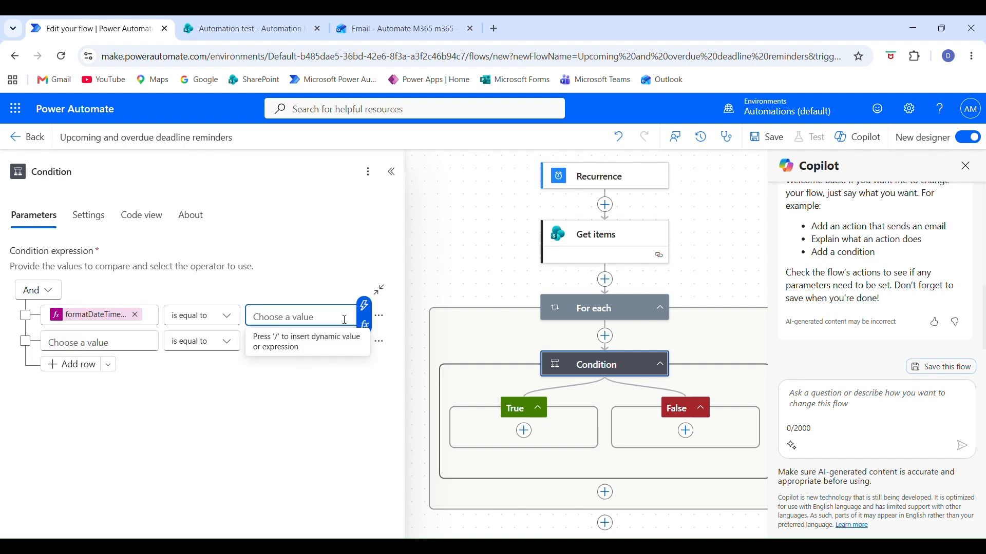
pyautogui.click(365, 324)
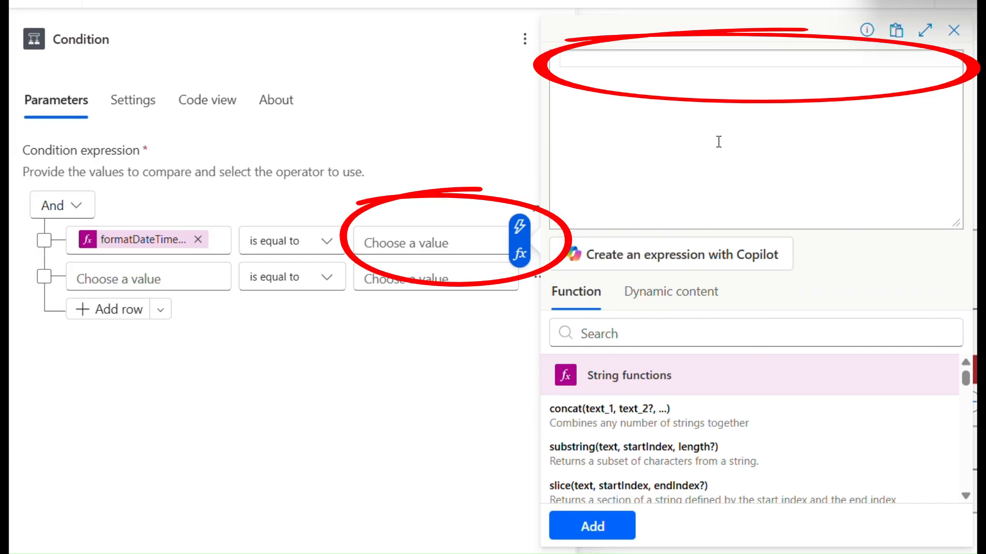
pyautogui.write("formatDateTime(utcNow(),'yyyy")
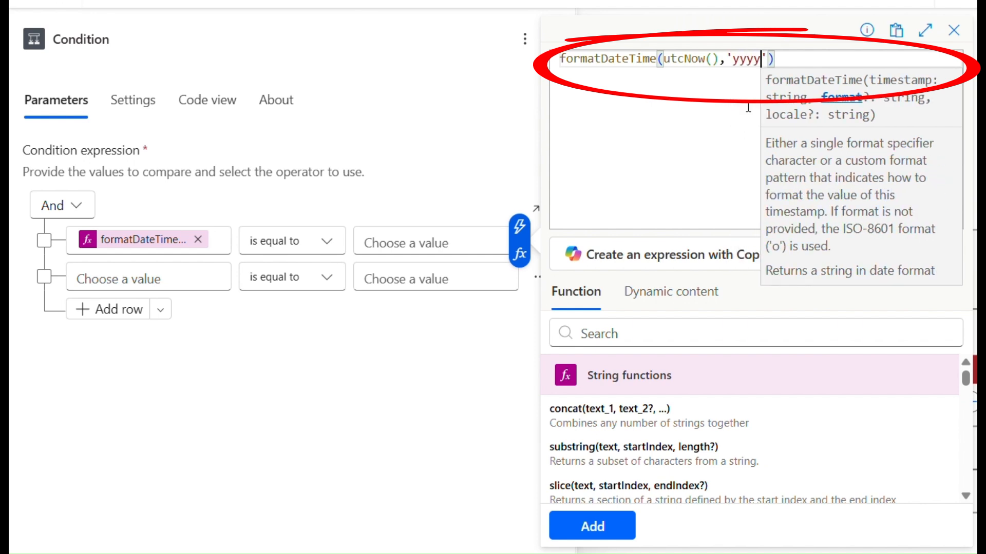
pyautogui.write('-MM-dd')
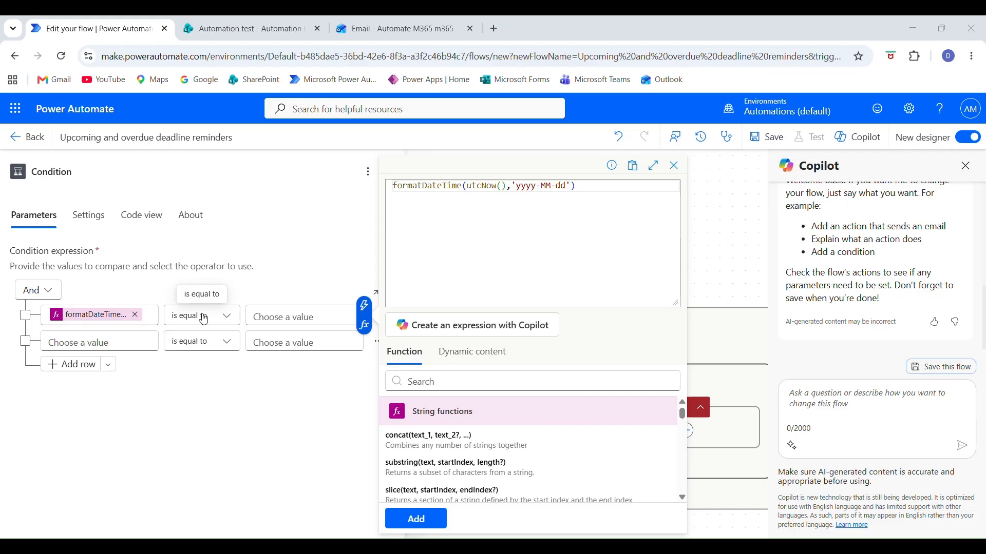
pyautogui.click(298, 242)
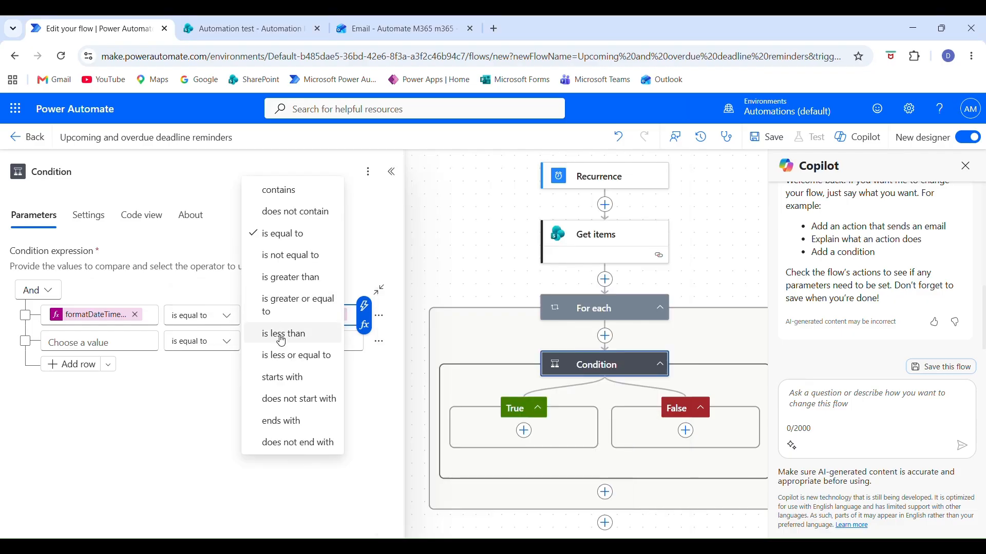
pyautogui.click(314, 310)
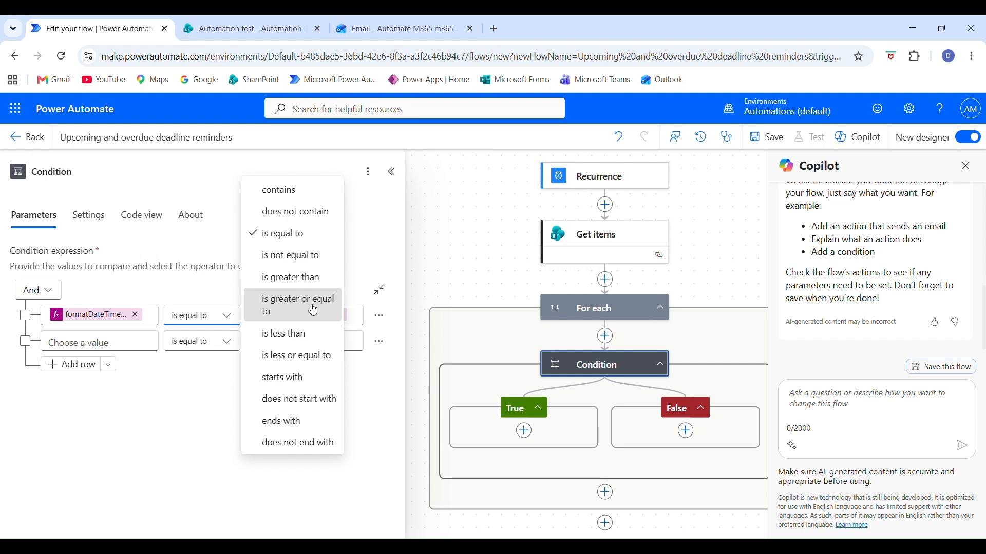
# Copy the first row's Deadline date expression and insert it as the first value of the condition's second row.
pyautogui.click(110, 342)
pyautogui.click(105, 317)
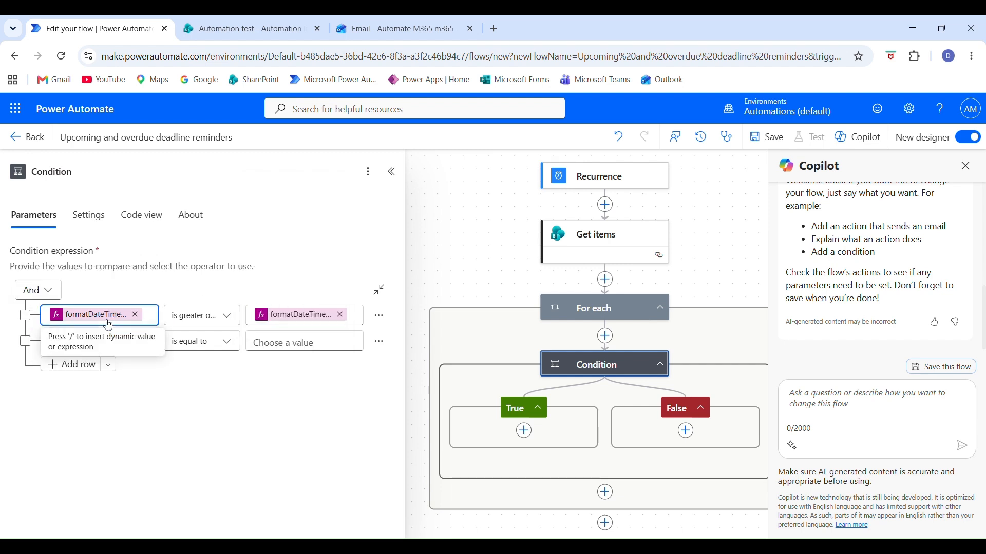
pyautogui.moveTo(312, 213); pyautogui.dragTo(180, 175)
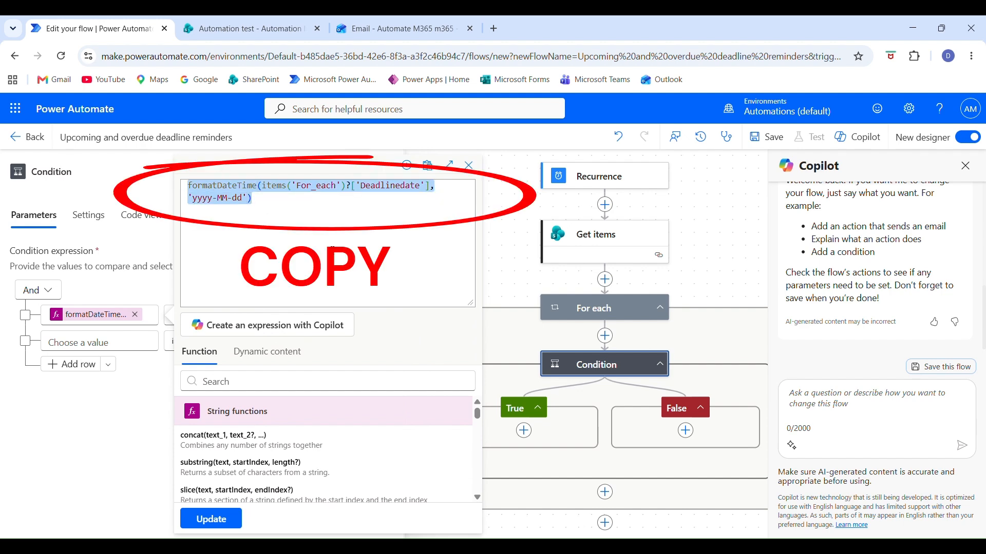
pyautogui.hotkey('ctrl', 'c')
pyautogui.click(59, 342)
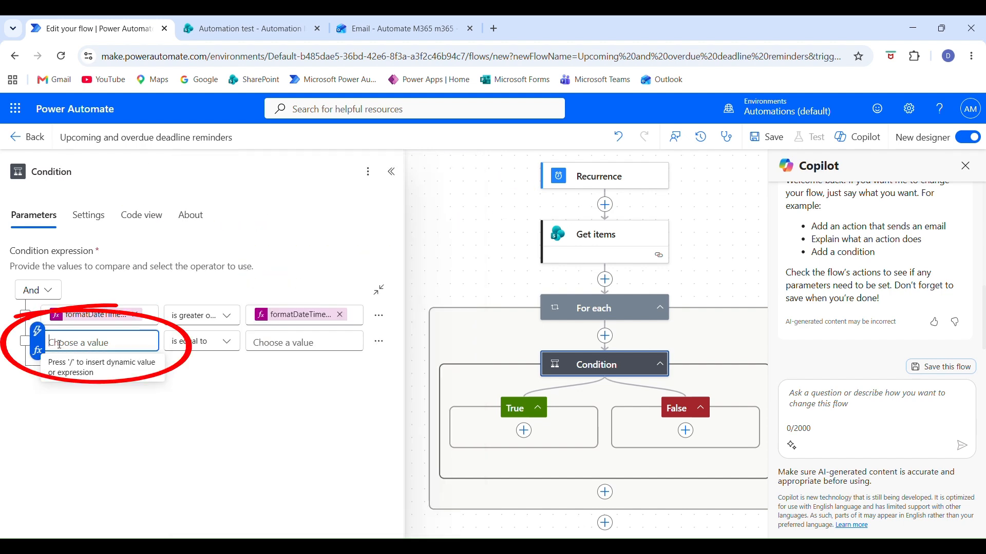
pyautogui.click(38, 352)
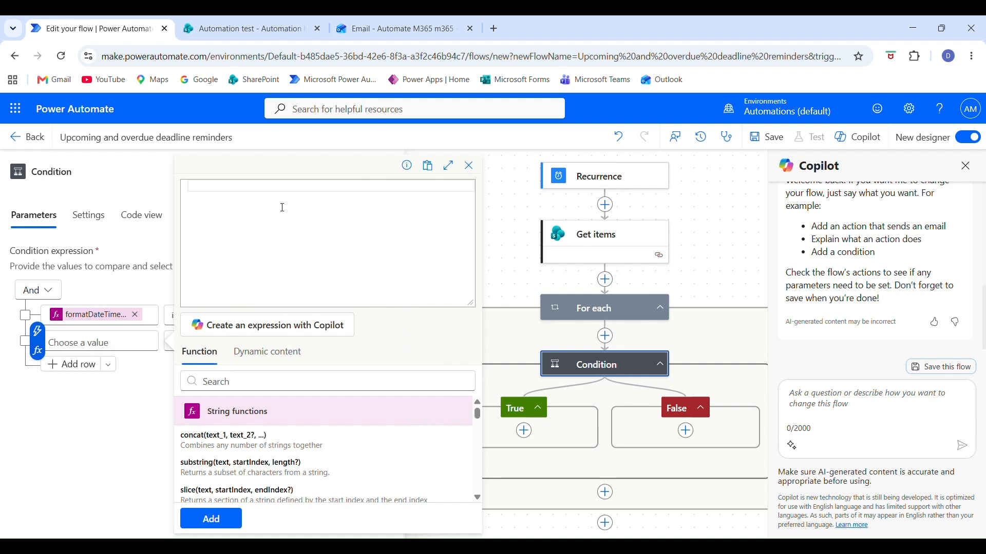
pyautogui.hotkey('ctrl', 'v')
pyautogui.click(220, 519)
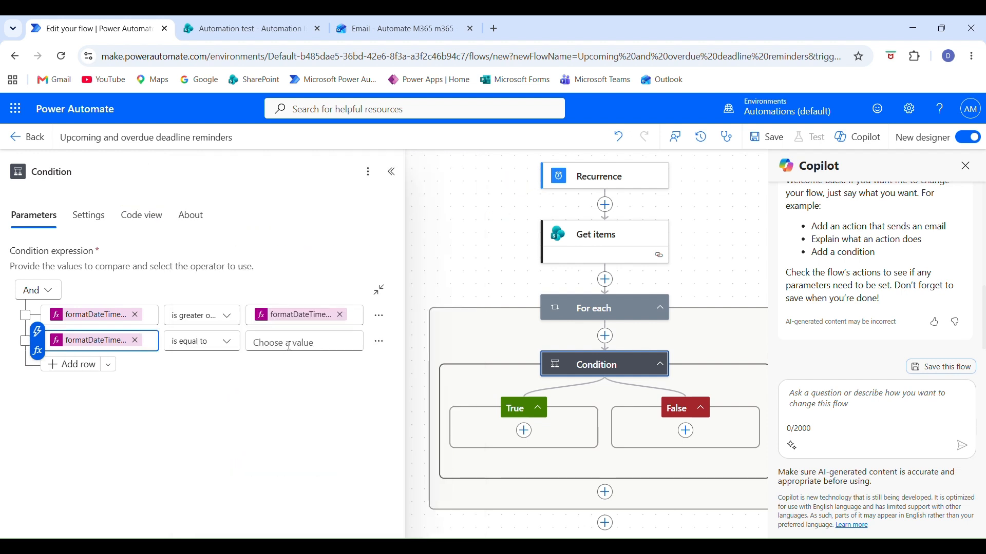
# Compare the second row using is less or equal to with the expression formatDateTime(addDays(utcNow(),7),'yyyy-MM-dd').
pyautogui.click(290, 347)
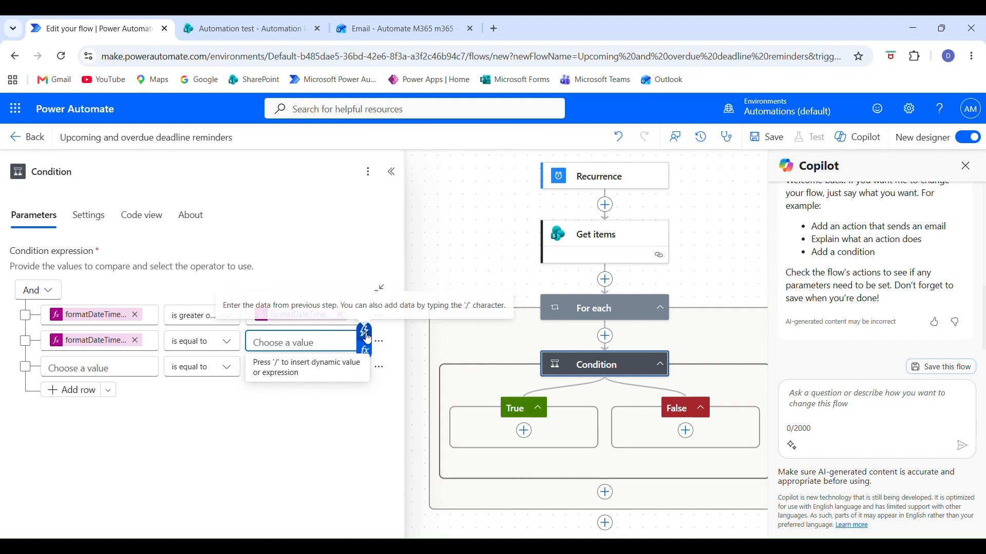
pyautogui.click(365, 350)
pyautogui.write('formatDateTime()')
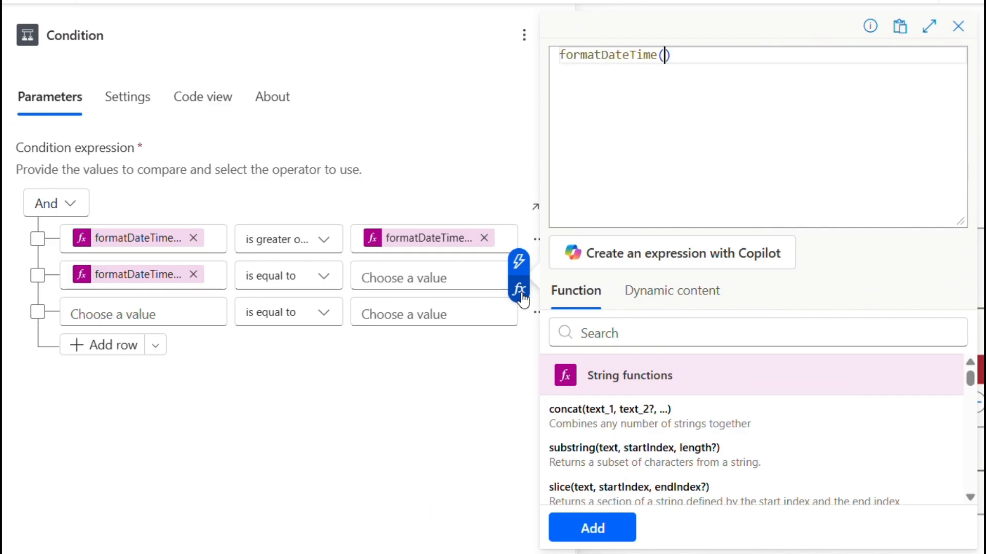
pyautogui.write('addDays(utcNow()')
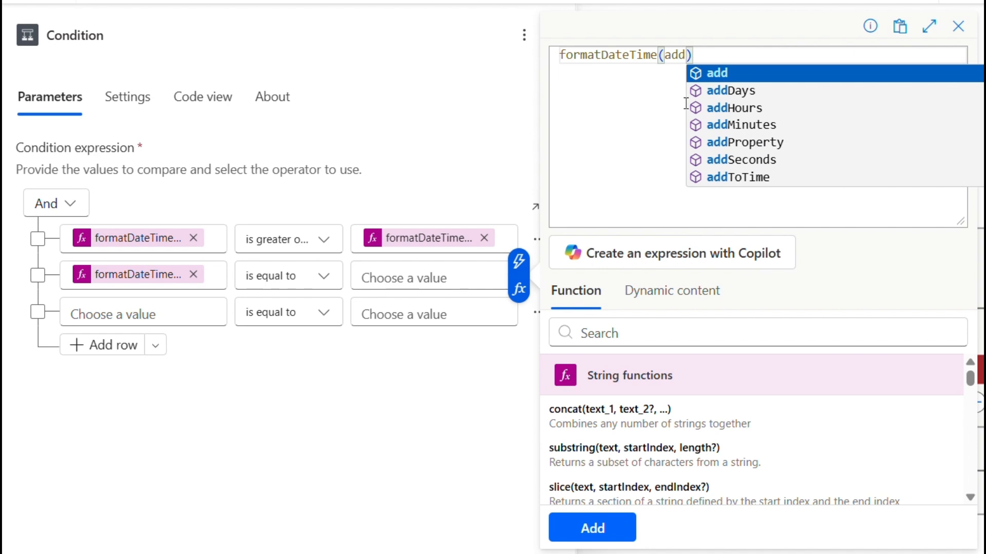
pyautogui.write(",7),'yyyy-MM-dd")
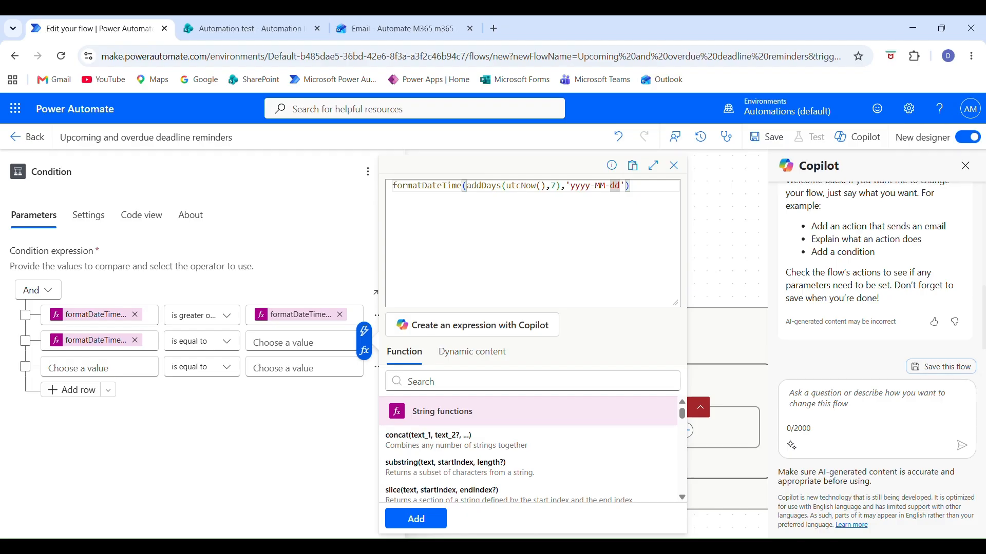
pyautogui.click(587, 525)
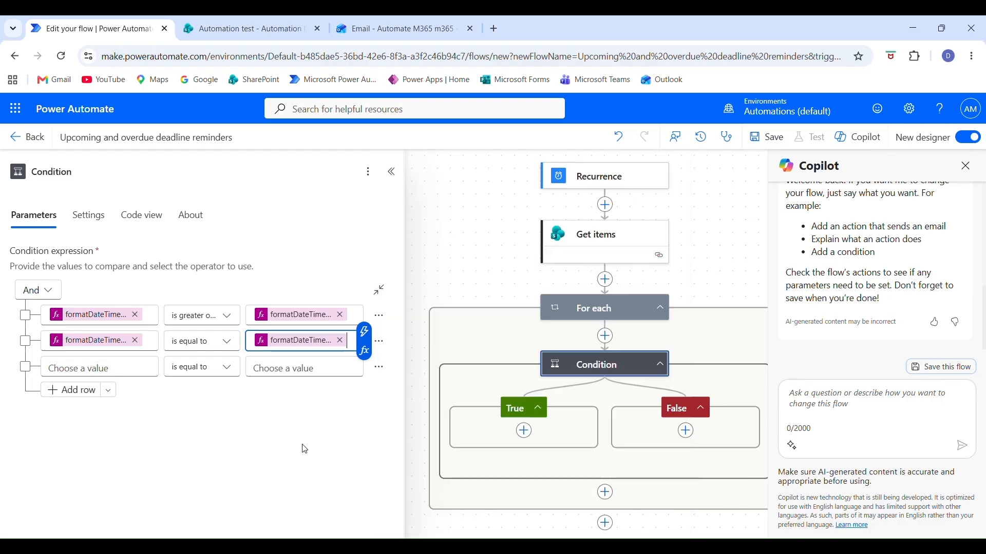
pyautogui.click(202, 343)
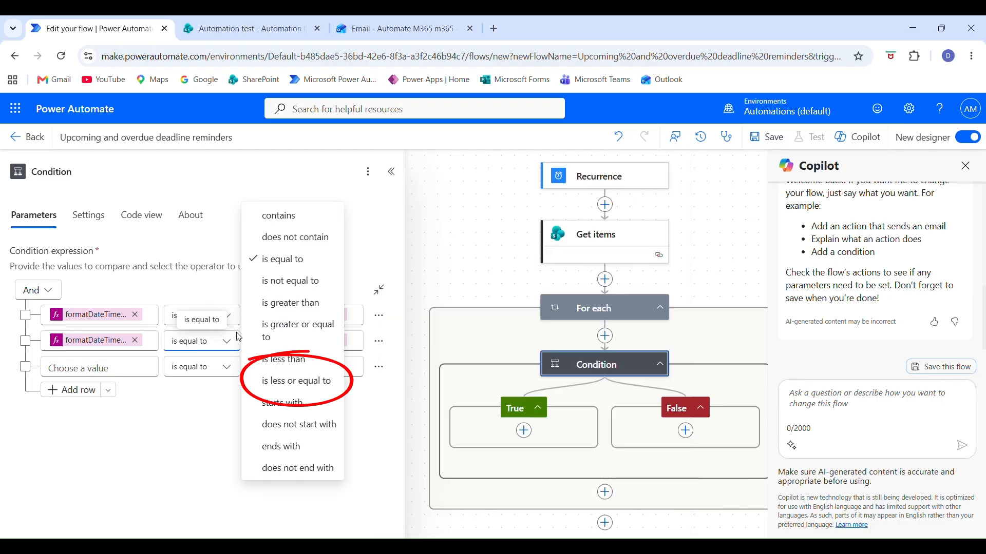
pyautogui.click(304, 381)
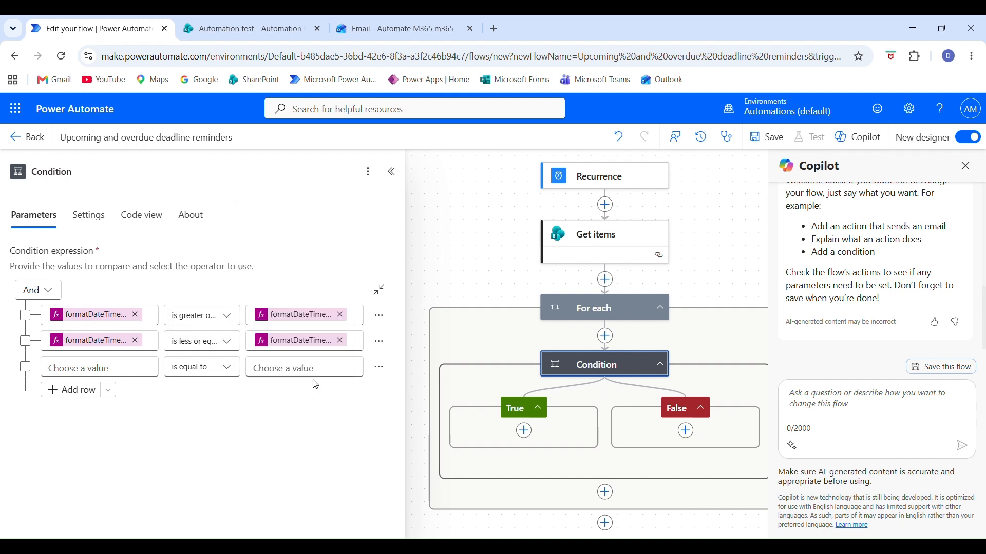
# Add an Office 365 Outlook Send an email (V2) action to the condition's True branch.
pyautogui.click(525, 433)
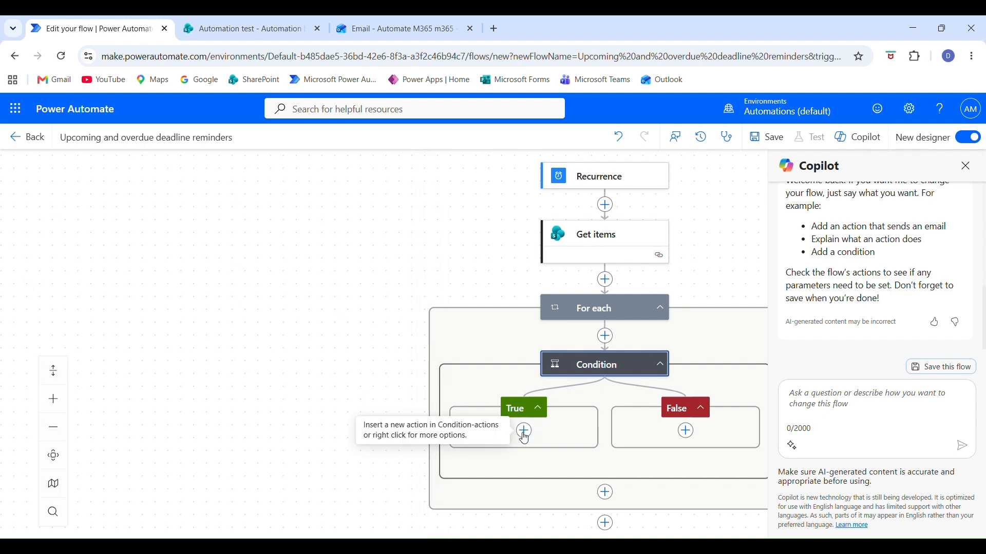
pyautogui.write('email v2')
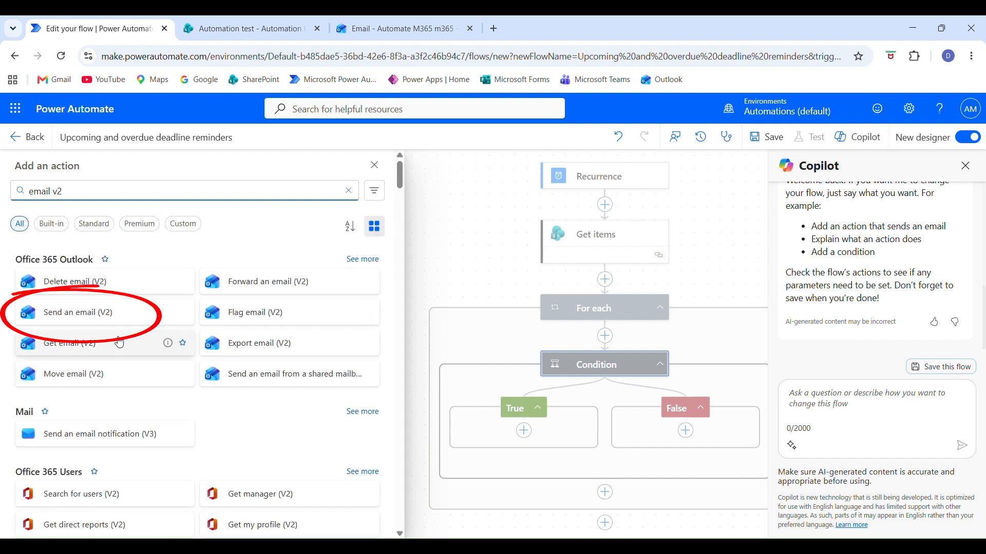
pyautogui.click(114, 315)
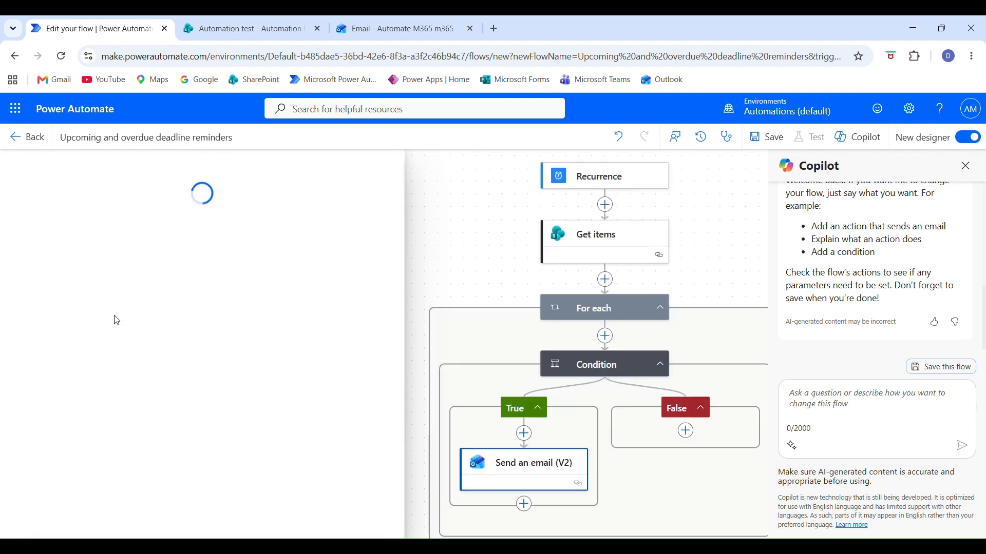
# Set the email's recipient to the Person Email dynamic content from Get items.
pyautogui.click(365, 251)
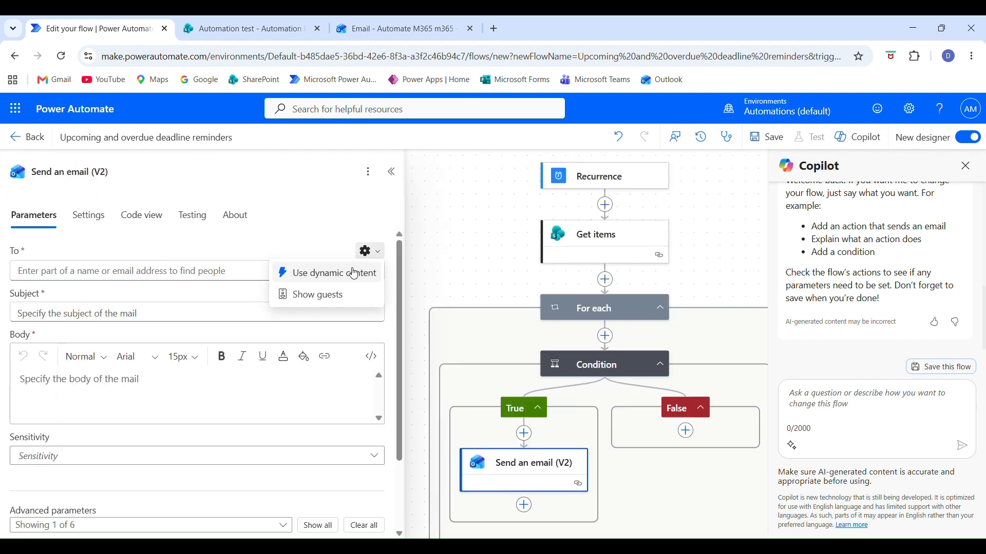
pyautogui.click(329, 272)
pyautogui.click(386, 260)
pyautogui.scroll(-1, 642, 324)
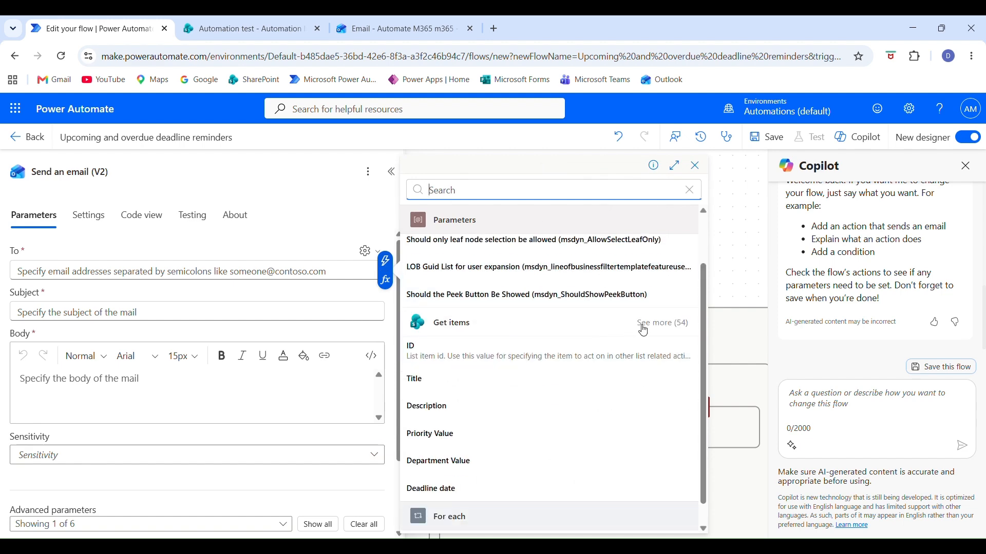
pyautogui.click(508, 200)
pyautogui.write('person')
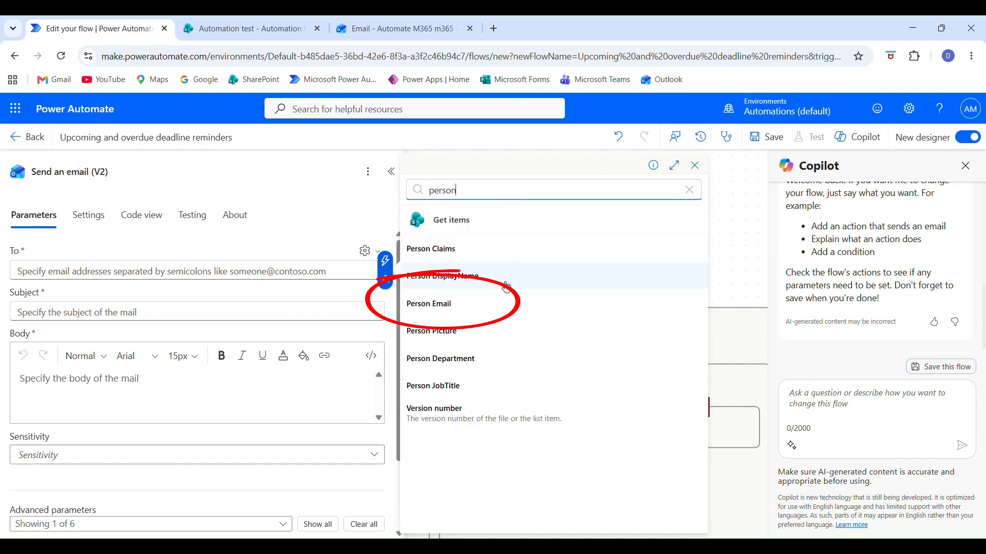
pyautogui.click(481, 307)
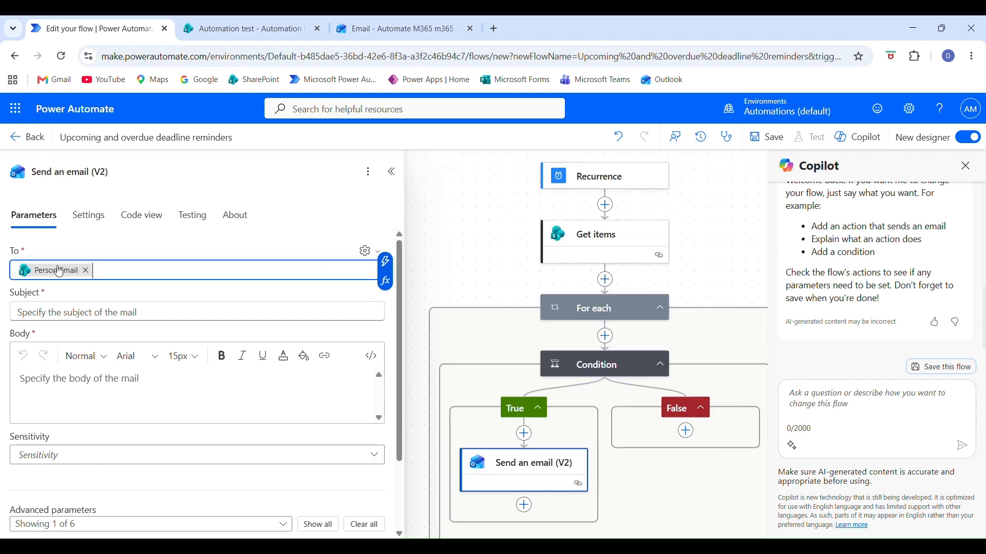
# Examine the Person column of the SharePoint Automation list and return to the flow.
pyautogui.click(248, 29)
pyautogui.moveTo(712, 317); pyautogui.dragTo(741, 467)
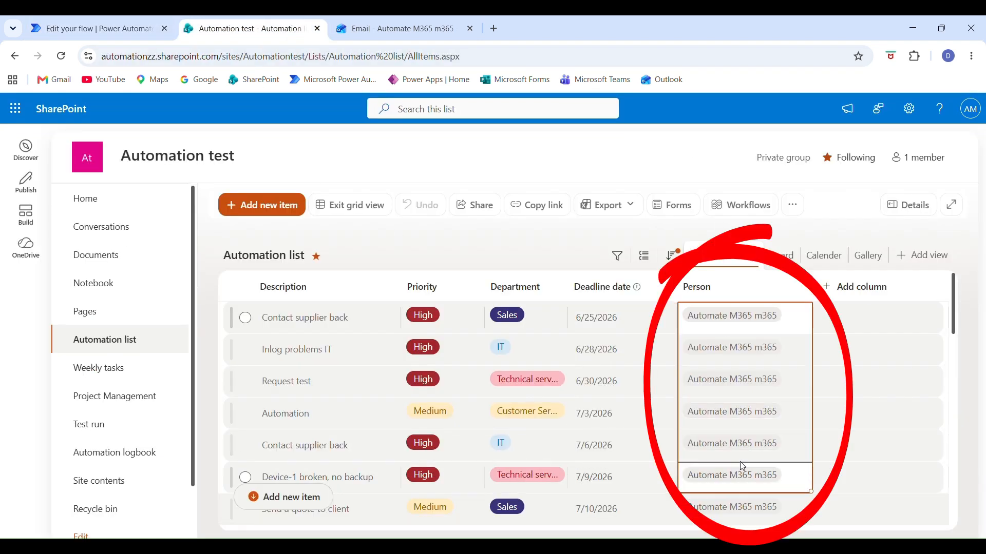
pyautogui.click(710, 291)
pyautogui.click(709, 292)
pyautogui.click(103, 31)
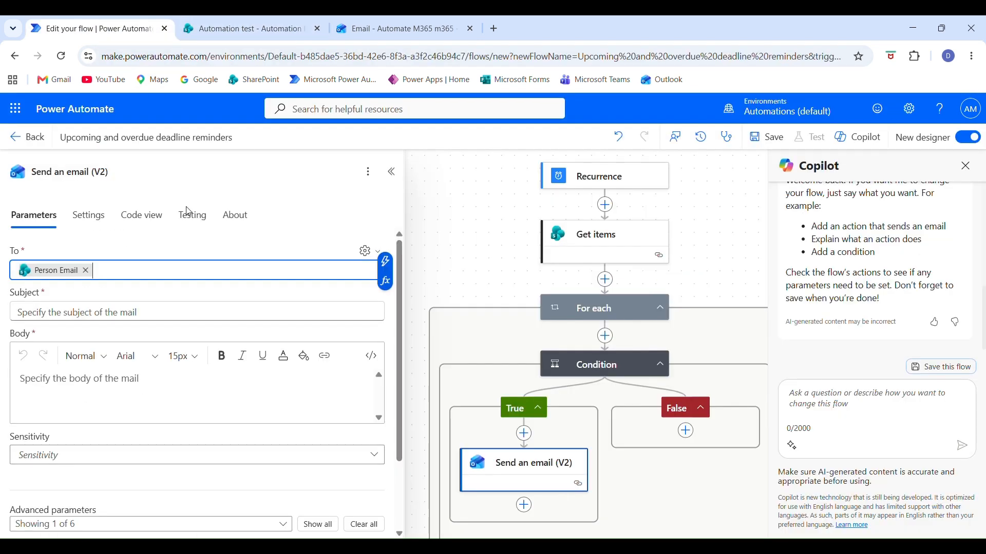
# Set the subject to 'Upcoming deadline reminder' and start the body with 'Hi! Friendly reminder, your deadline will pass in days.', leaving a gap before 'days'.
pyautogui.click(135, 308)
pyautogui.write('Upcoming deadline reminder')
pyautogui.click(140, 389)
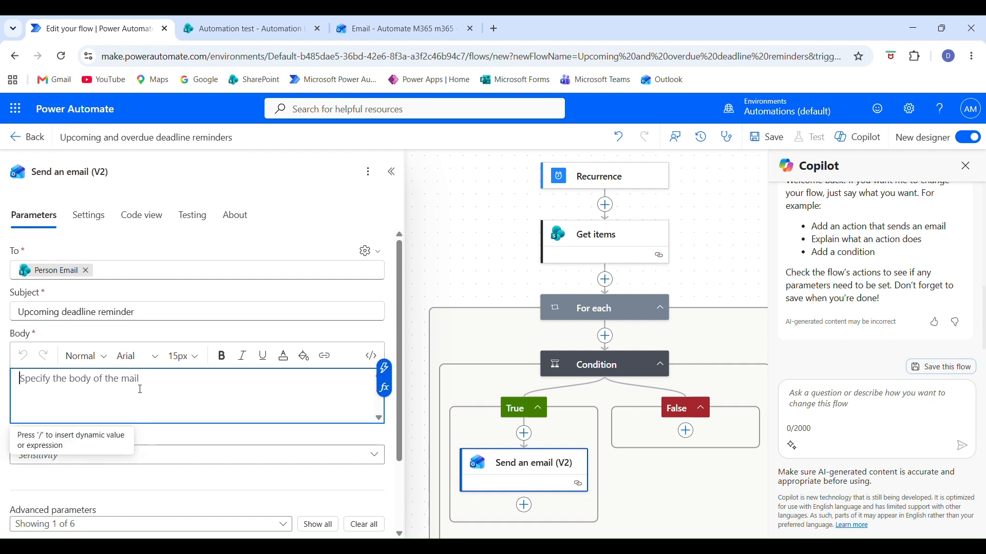
pyautogui.write('Hi! Friendly reminder, your deadline will pass in  days.')
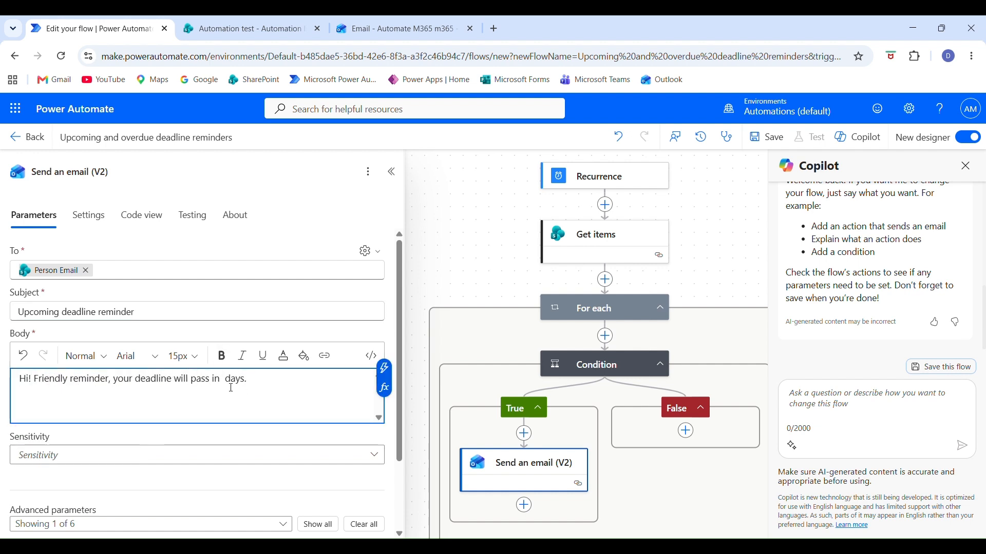
# Add separate lines labelled 'Description:', 'Priority:' and 'Department:' below the reminder sentence in the email body.
pyautogui.press('Return')
pyautogui.press('Return')
pyautogui.write('Description:')
pyautogui.press('Return')
pyautogui.write('Priority:')
pyautogui.press('Return')
pyautogui.write('Department:')
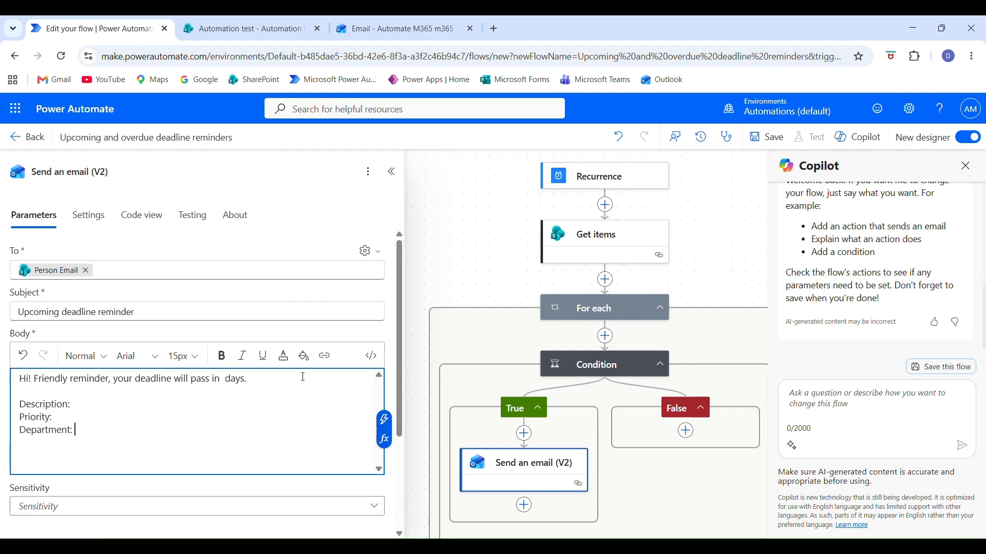
pyautogui.press('Return')
pyautogui.write('Due')
# Insert the Description, Priority Value and Department Value dynamic content after their matching labels in the email body.
pyautogui.click(384, 433)
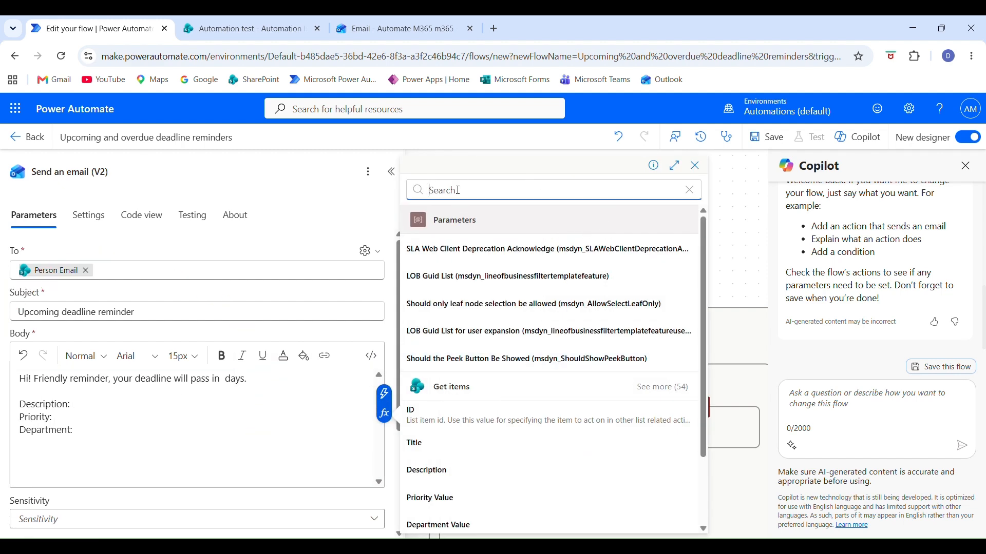
pyautogui.write('desc')
pyautogui.click(460, 253)
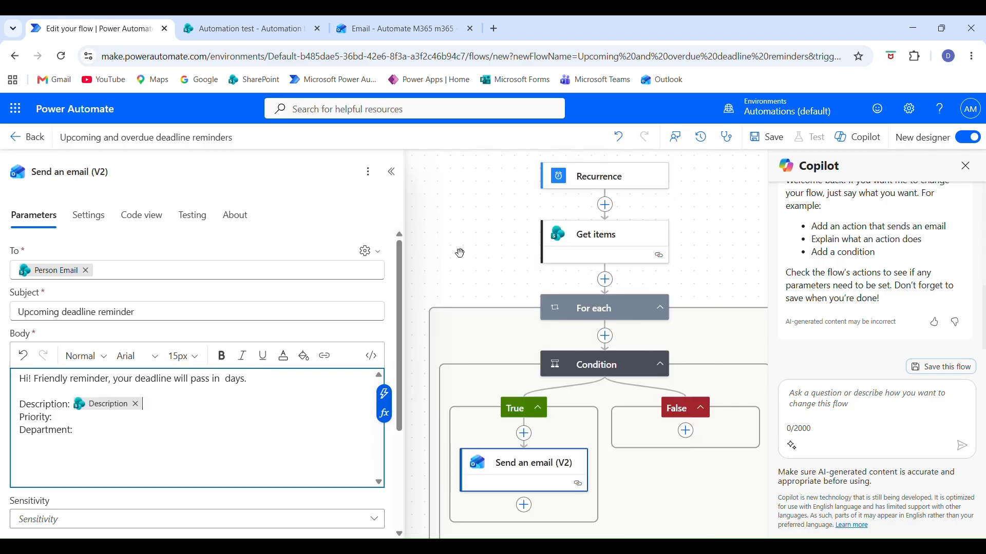
pyautogui.press('Down')
pyautogui.click(536, 369)
pyautogui.click(669, 70)
pyautogui.write('prio')
pyautogui.click(647, 157)
pyautogui.press('Down')
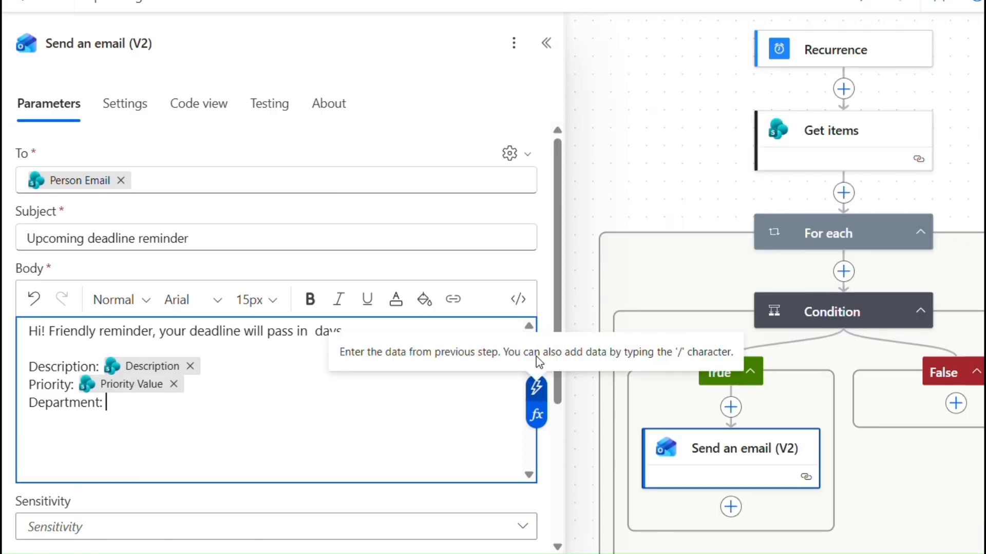
pyautogui.click(536, 385)
pyautogui.write('depar')
pyautogui.click(665, 314)
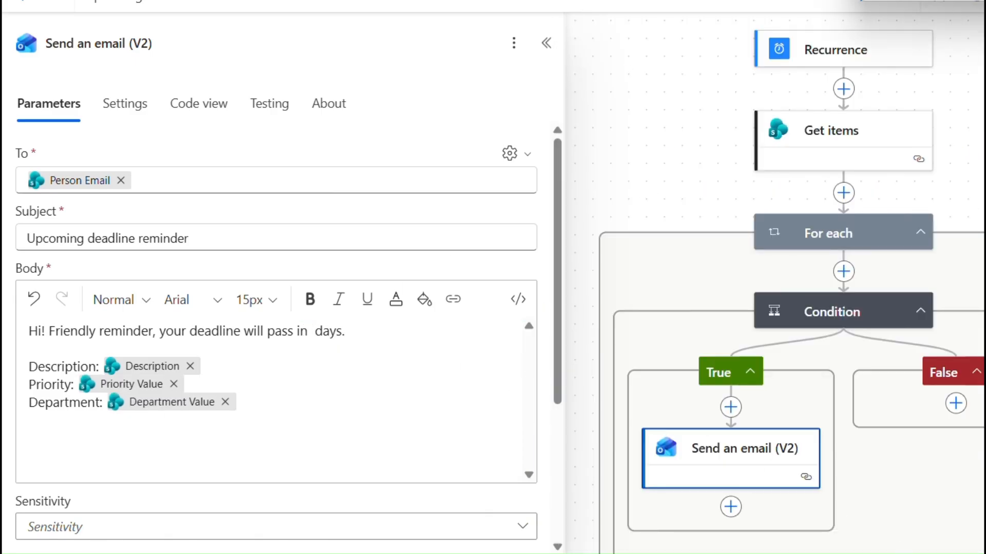
pyautogui.click(312, 332)
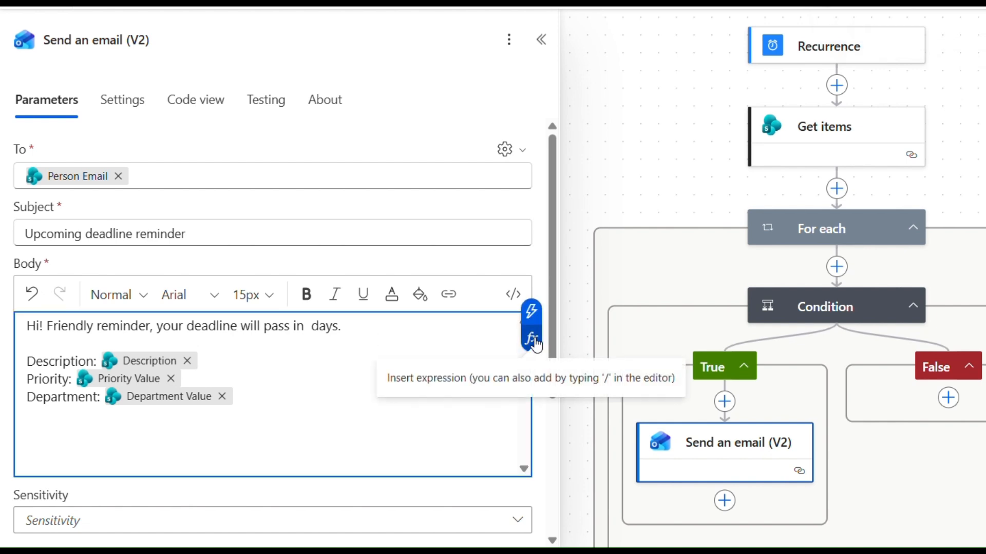
pyautogui.click(535, 341)
pyautogui.hotkey('ctrl', 'v')
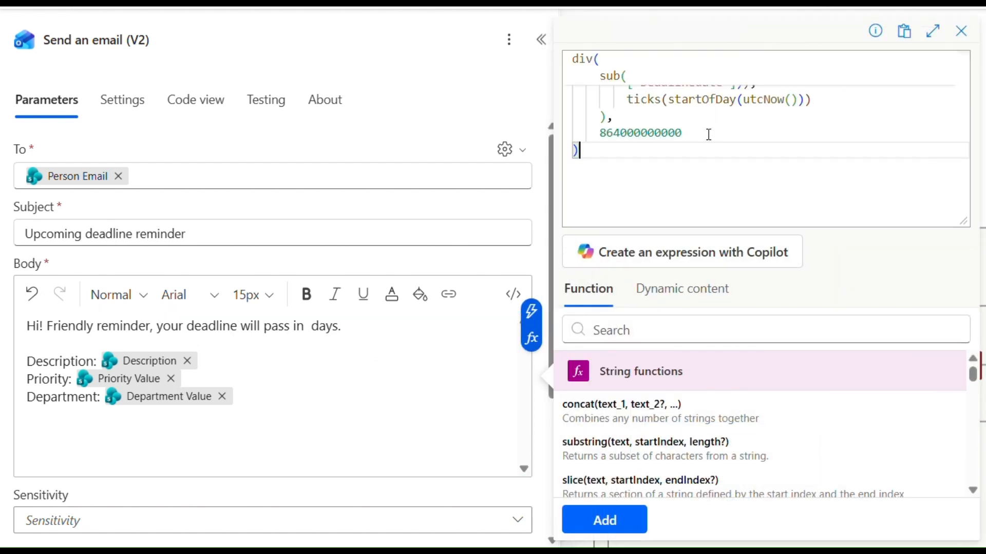
pyautogui.moveTo(634, 128); pyautogui.dragTo(730, 127)
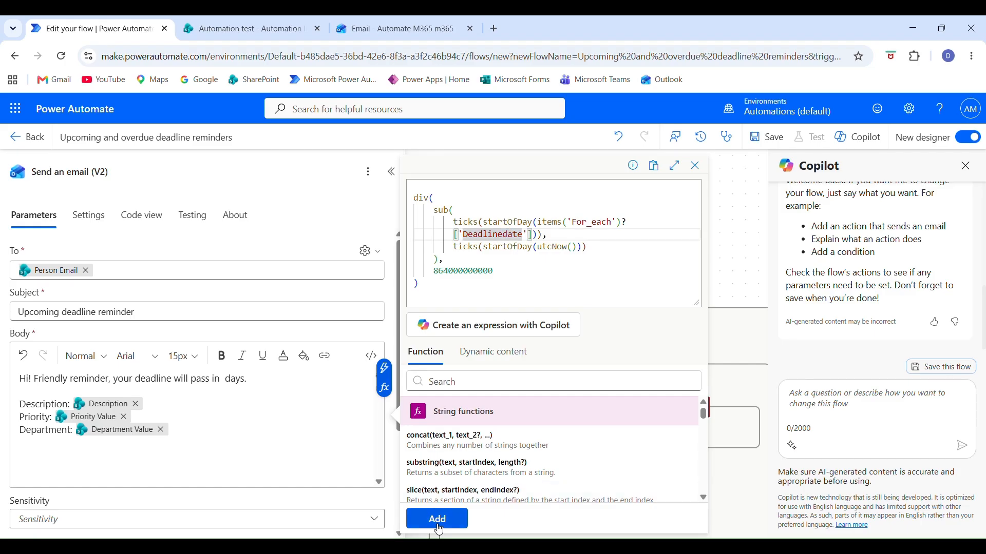
pyautogui.click(604, 520)
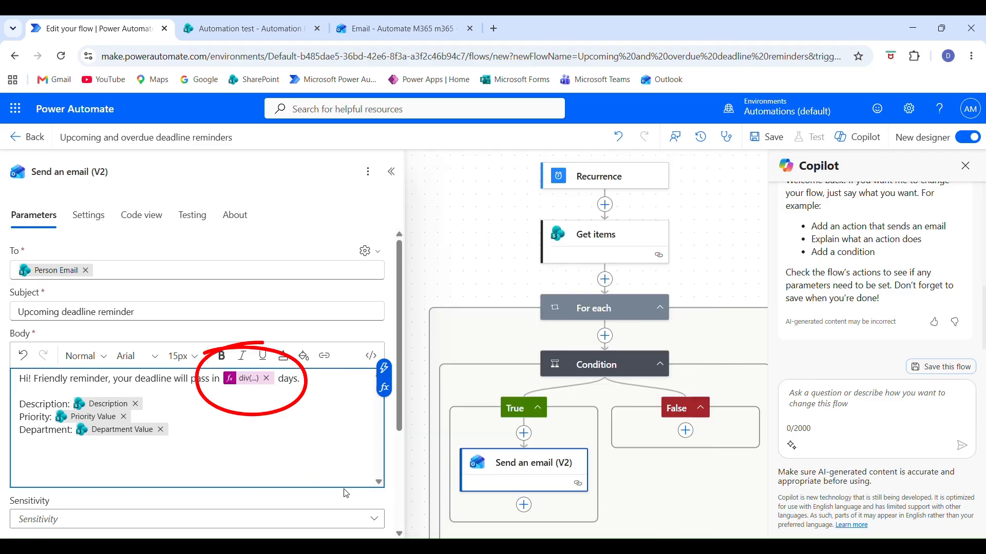
# Add a second Condition action inside the False branch of the first condition.
pyautogui.click(687, 432)
pyautogui.write('condition')
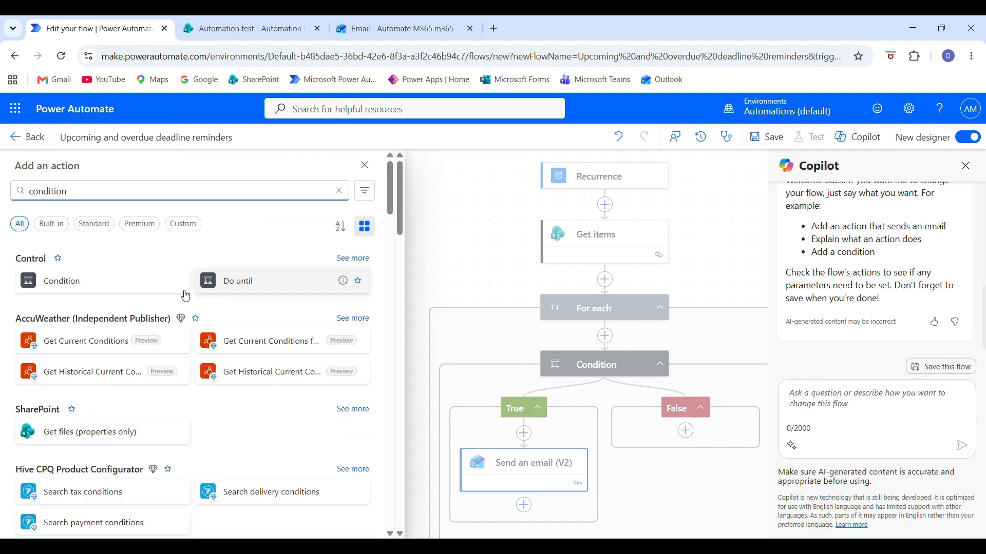
pyautogui.click(100, 292)
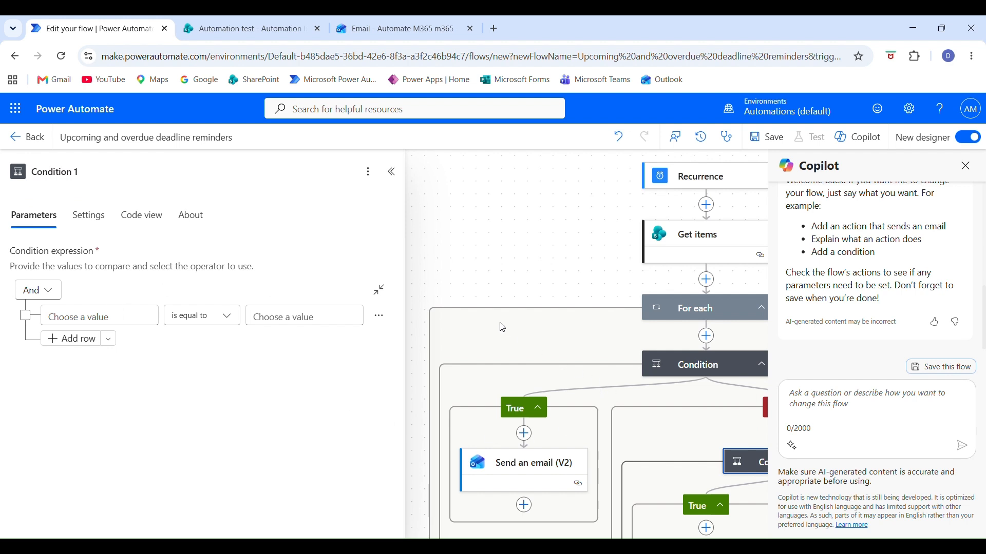
# Copy the expression formatDateTime(items('For_each')?['Deadlinedate'],'yyyy-MM-dd') from Condition and insert it as the first value of Condition 1.
pyautogui.moveTo(569, 358); pyautogui.dragTo(479, 323)
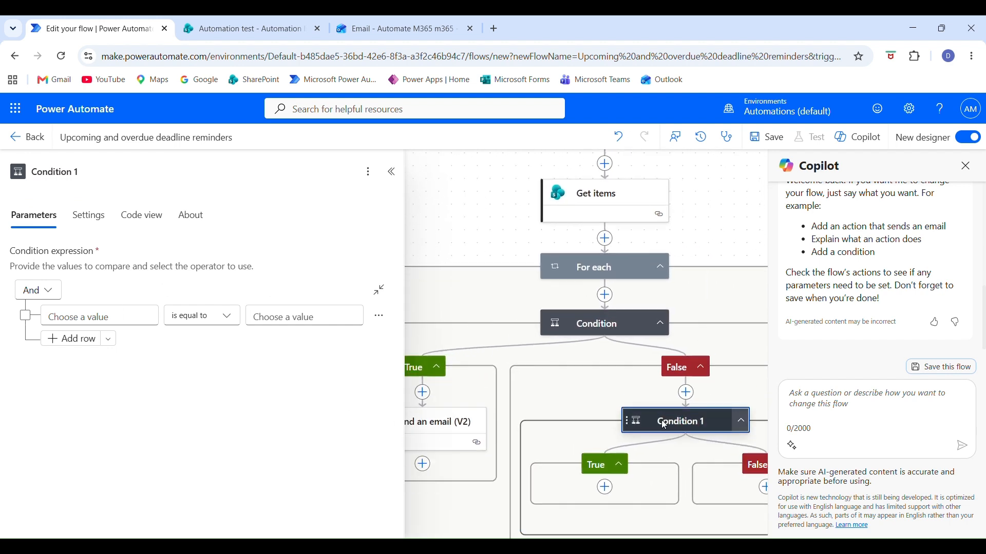
pyautogui.click(594, 324)
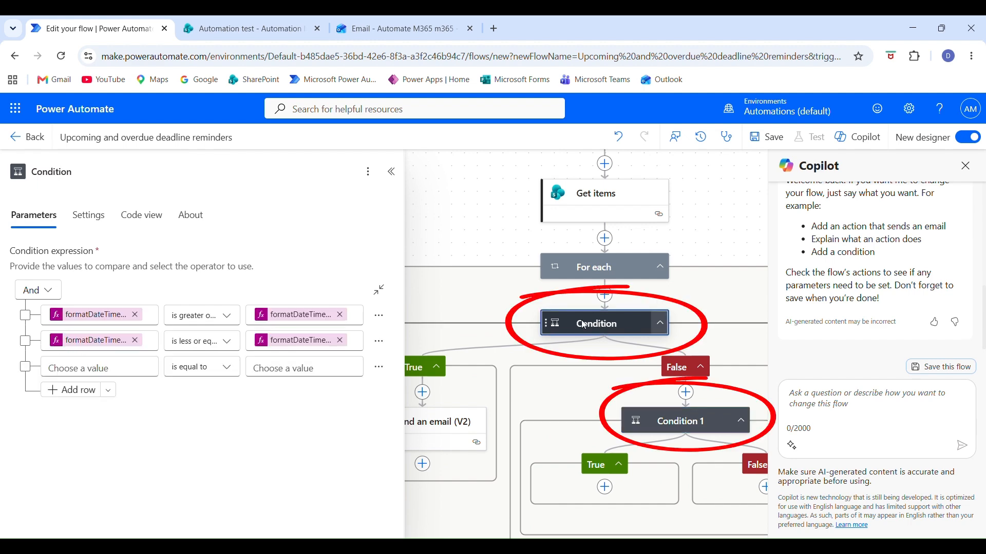
pyautogui.click(101, 321)
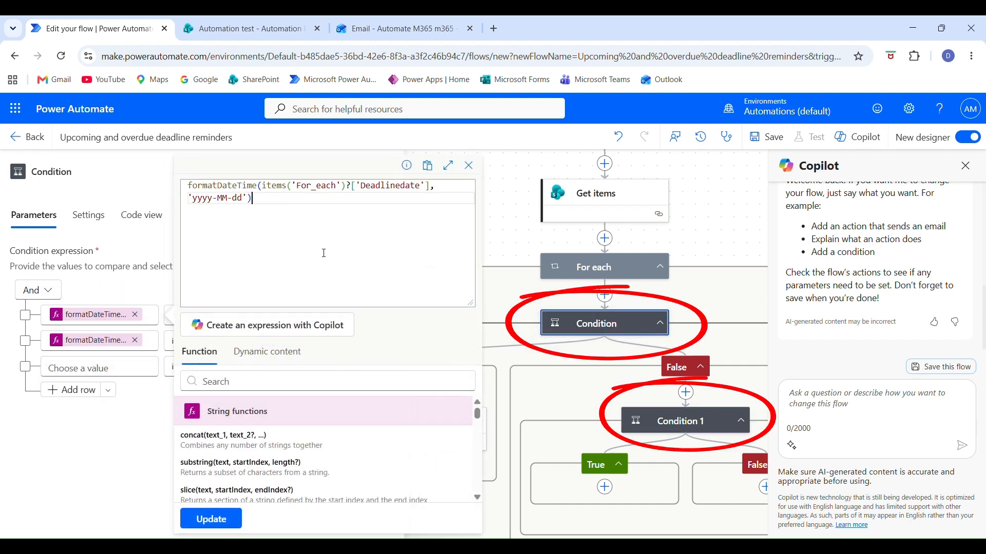
pyautogui.hotkey('ctrl', 'a')
pyautogui.hotkey('ctrl', 'c')
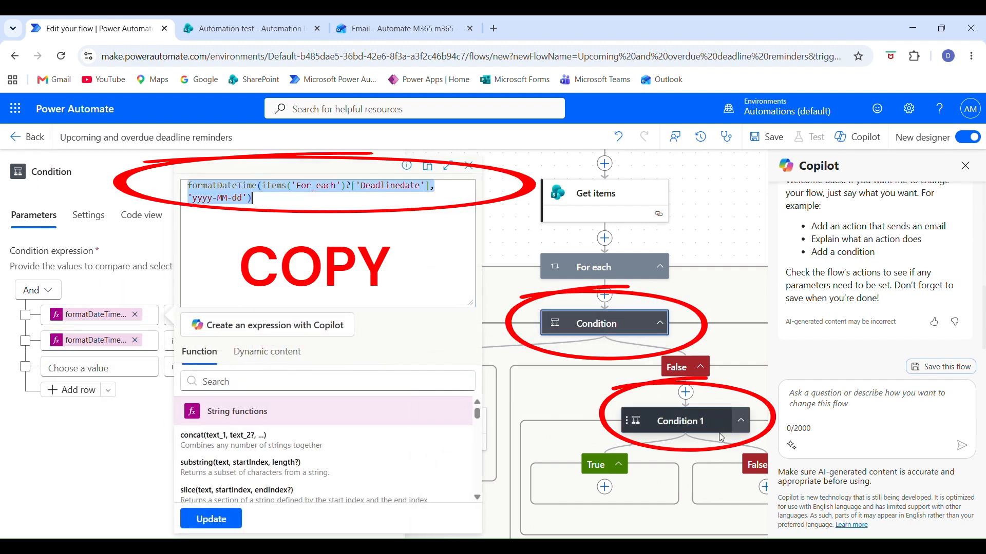
pyautogui.click(697, 432)
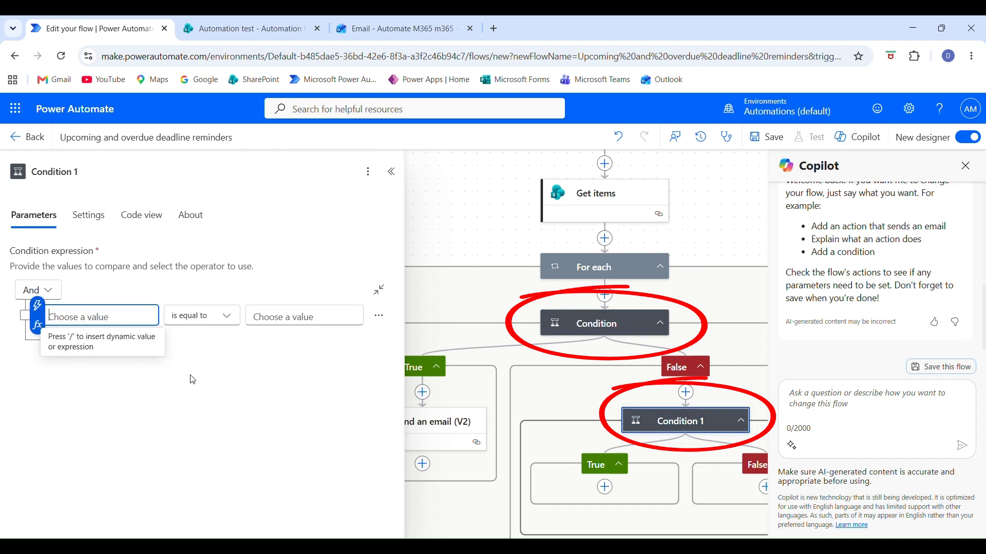
pyautogui.click(37, 325)
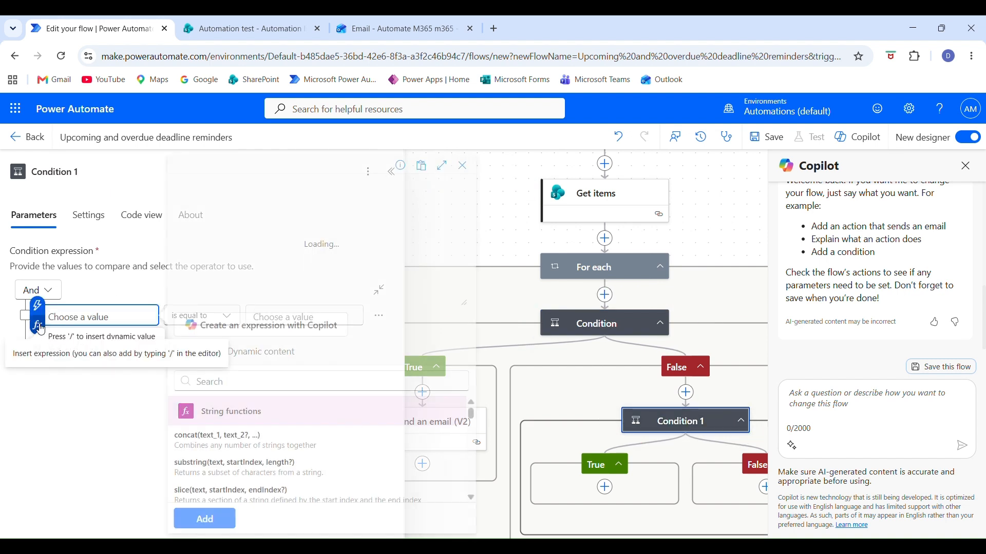
pyautogui.hotkey('ctrl', 'v')
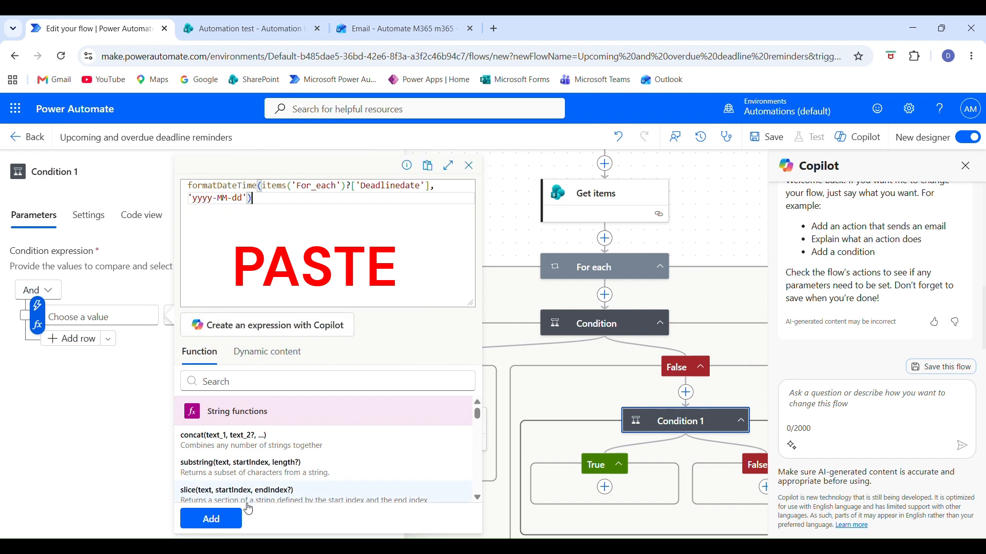
pyautogui.click(220, 518)
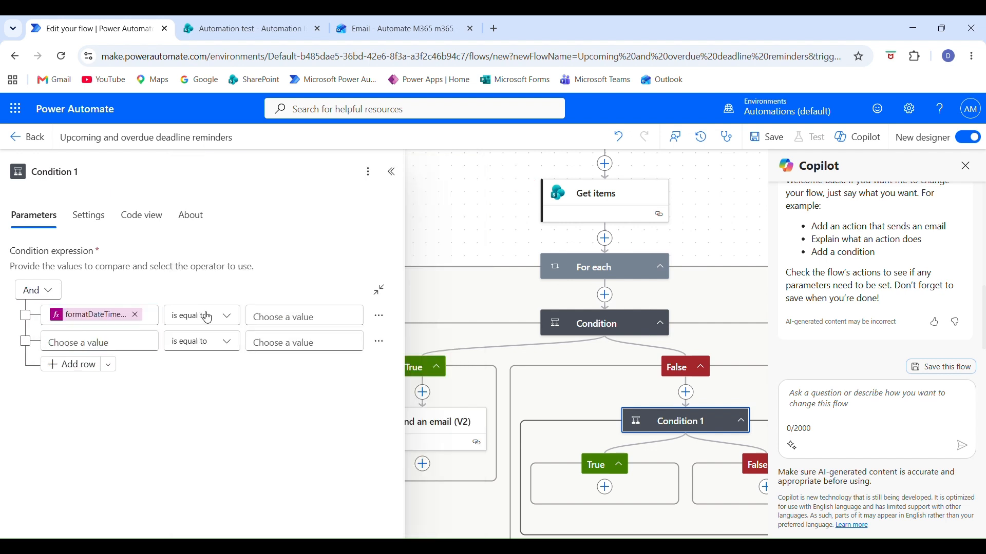
# Set Condition 1's operator to 'is less than' and its comparison value to formatDateTime(utcNow(),'yyyy-MM-dd'), copied from the first condition.
pyautogui.click(225, 316)
pyautogui.click(284, 331)
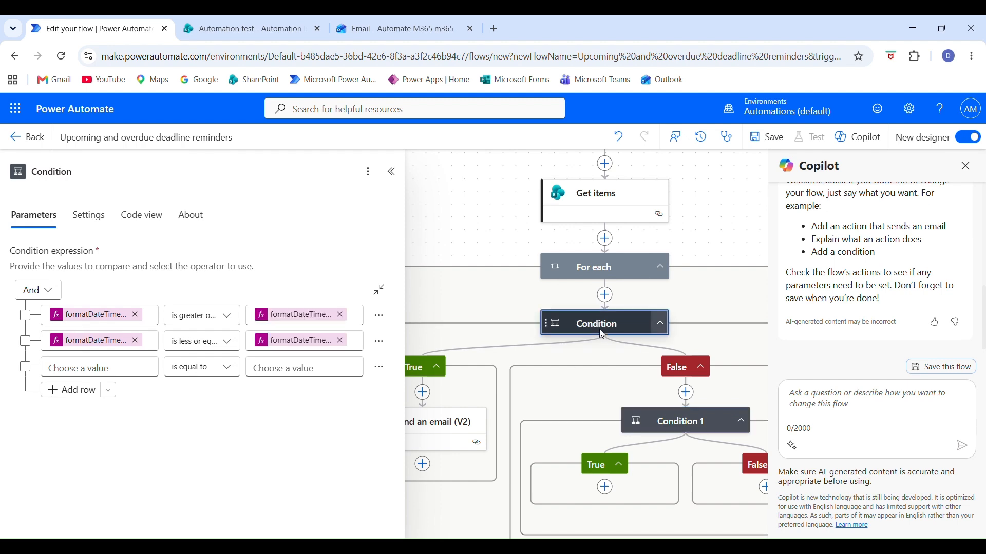
pyautogui.click(301, 315)
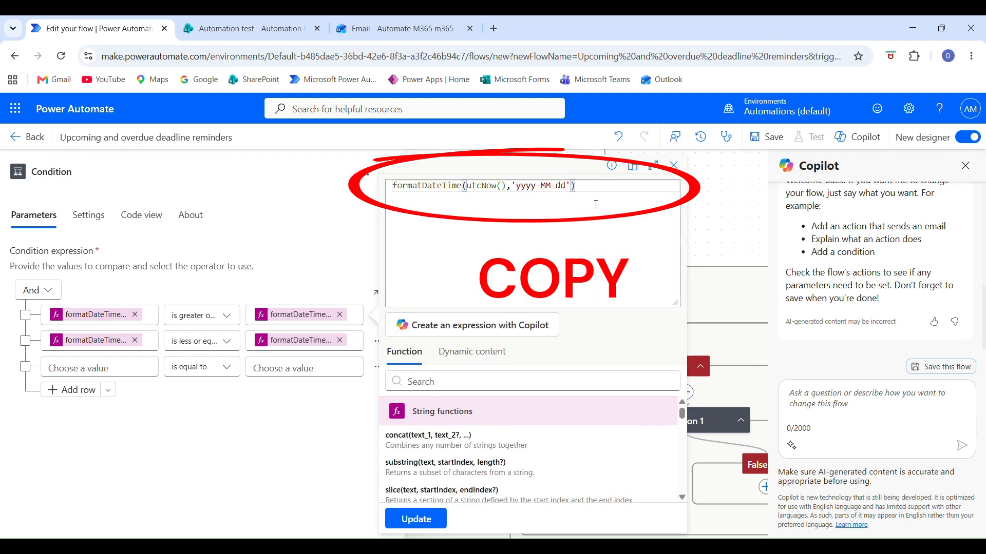
pyautogui.moveTo(575, 186); pyautogui.dragTo(391, 204)
pyautogui.click(293, 470)
pyautogui.click(695, 421)
pyautogui.click(319, 315)
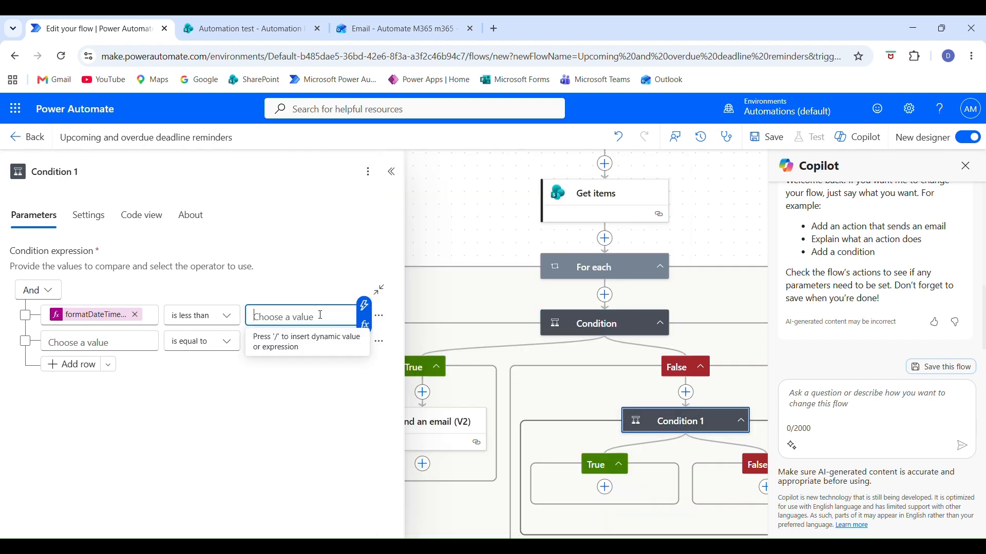
pyautogui.click(350, 319)
pyautogui.click(364, 325)
pyautogui.hotkey('ctrl', 'v')
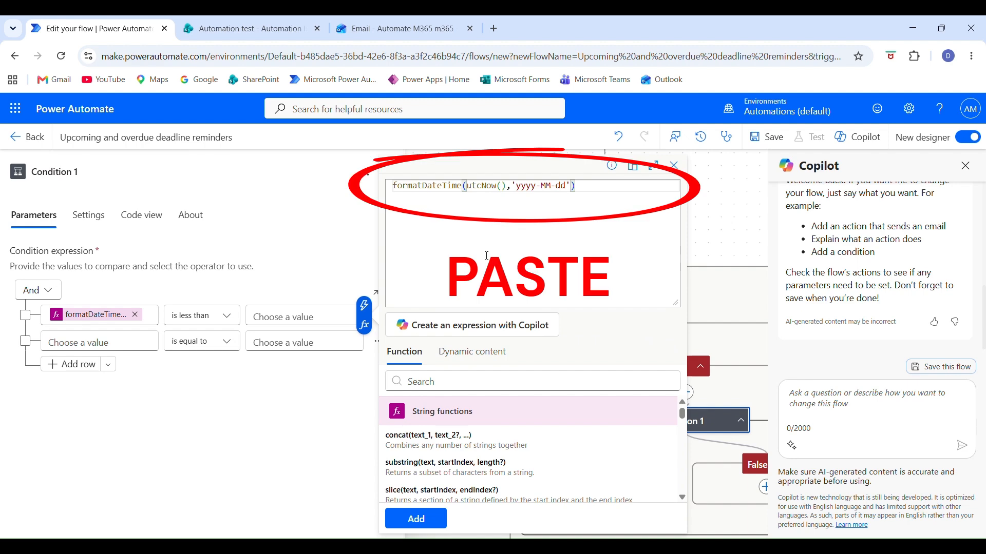
pyautogui.click(416, 519)
# Add a Send an email (V2) action to the True branch of Condition 1.
pyautogui.click(605, 488)
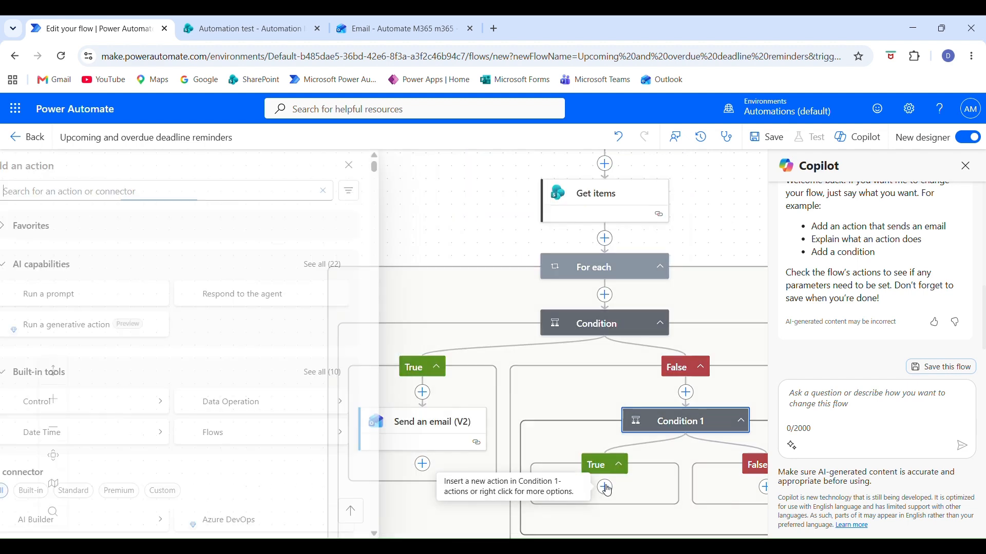
pyautogui.write('email v2')
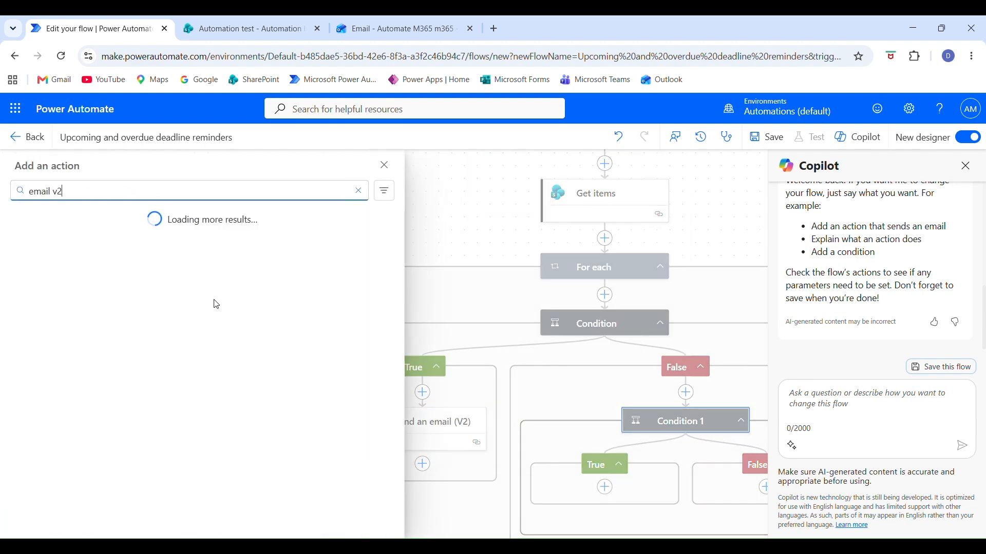
pyautogui.click(77, 312)
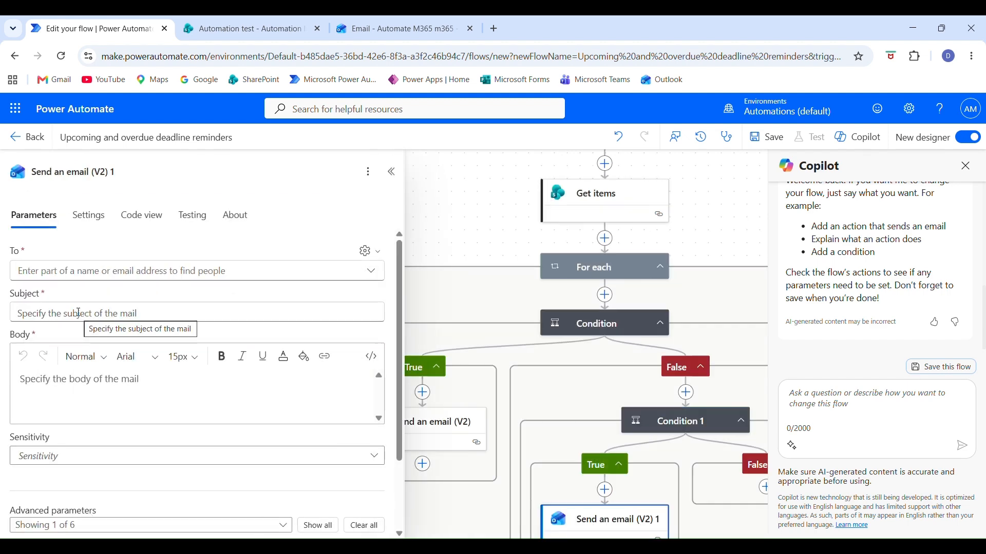
# Set the recipient of the new email to the Person Email dynamic content from Get items.
pyautogui.click(367, 251)
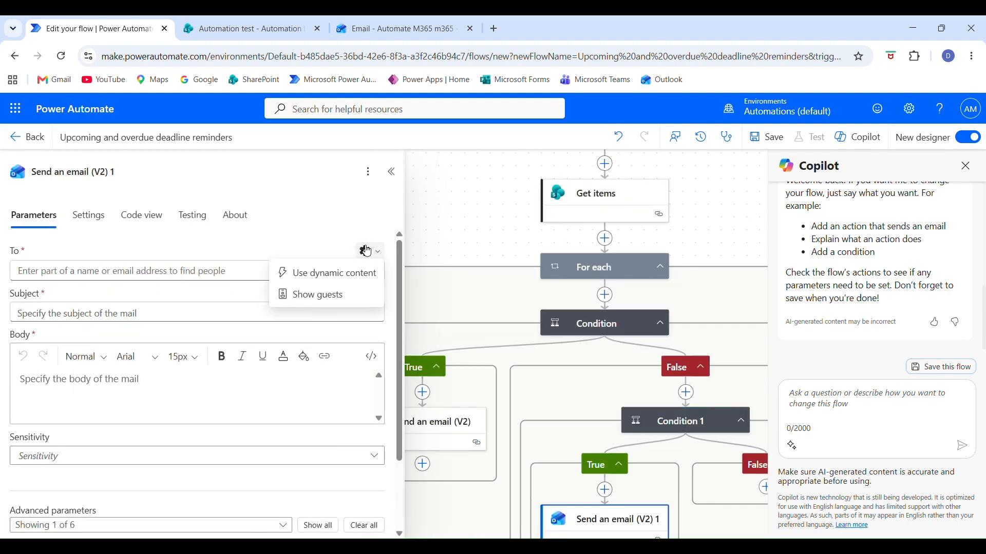
pyautogui.click(330, 270)
pyautogui.click(386, 260)
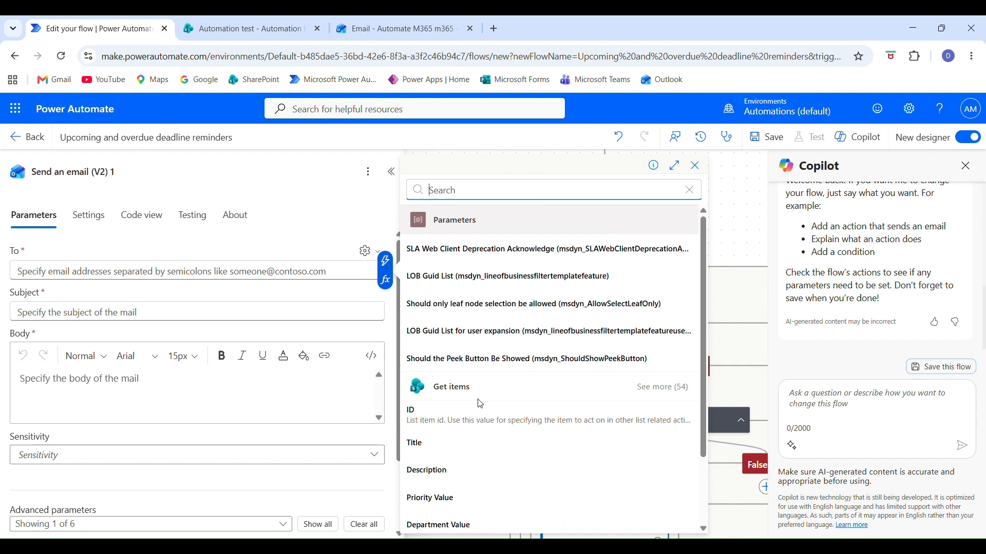
pyautogui.scroll(-3, 606, 369)
pyautogui.scroll(-1, 484, 447)
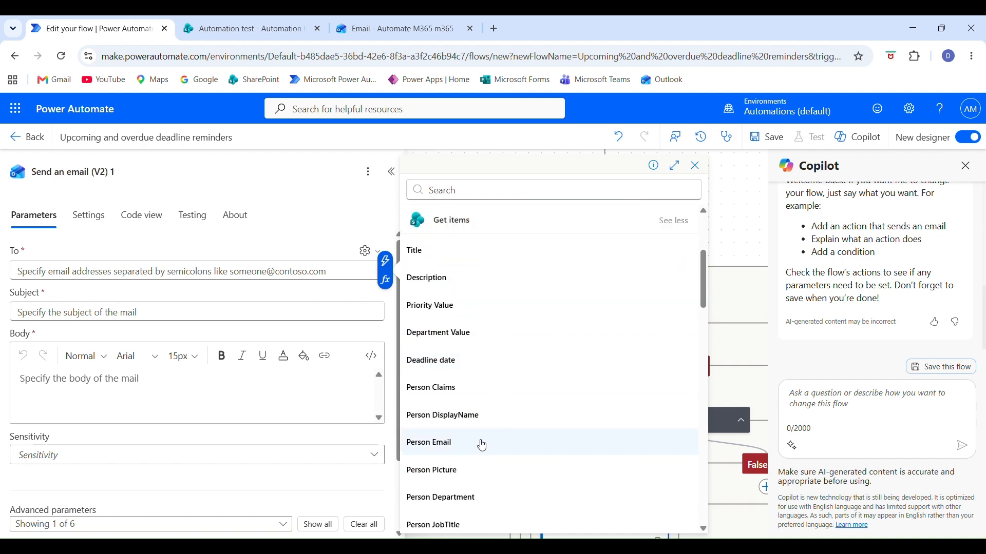
pyautogui.click(496, 443)
# Set the subject to 'Overdue task reminder' and fill the body with the text copied from the first reminder email.
pyautogui.click(175, 308)
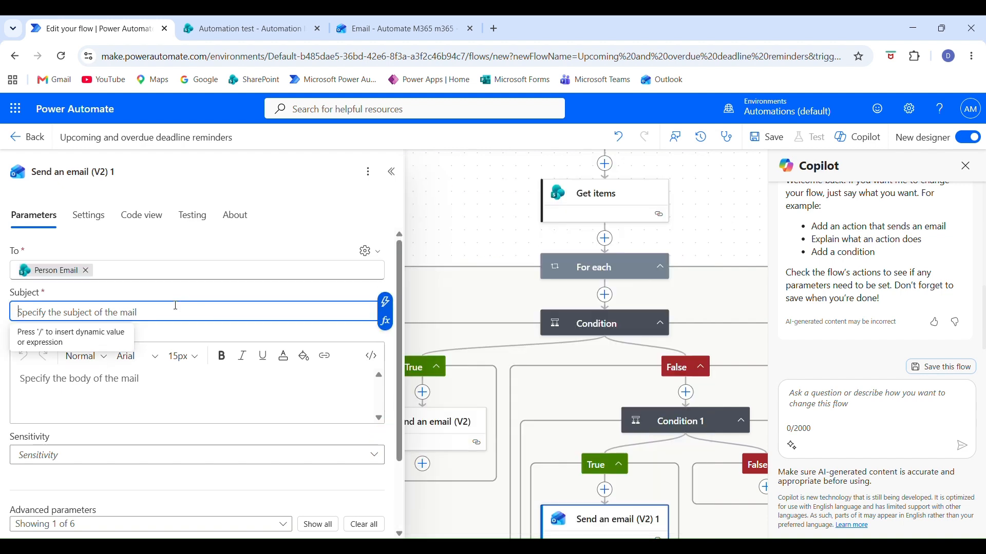
pyautogui.write('Overdue task reminder')
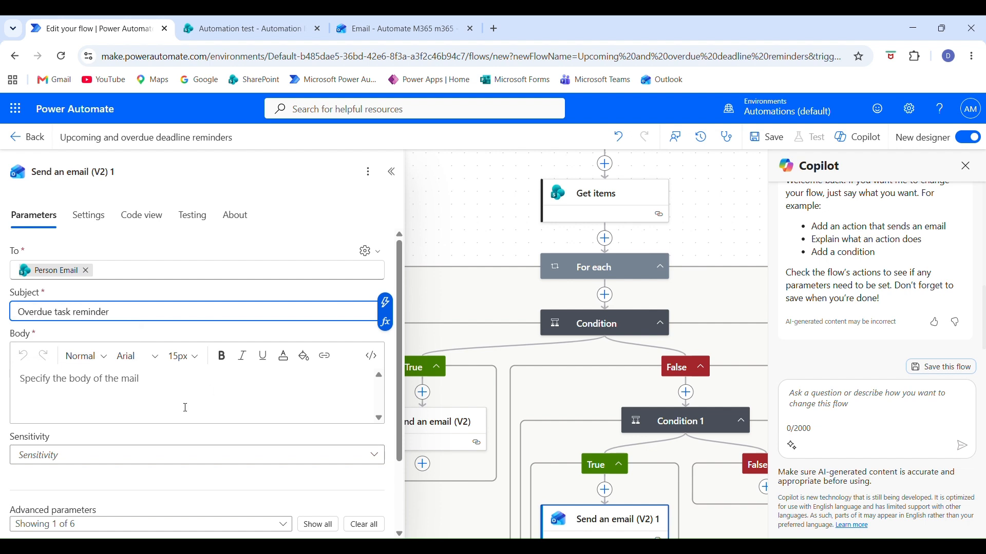
pyautogui.click(186, 408)
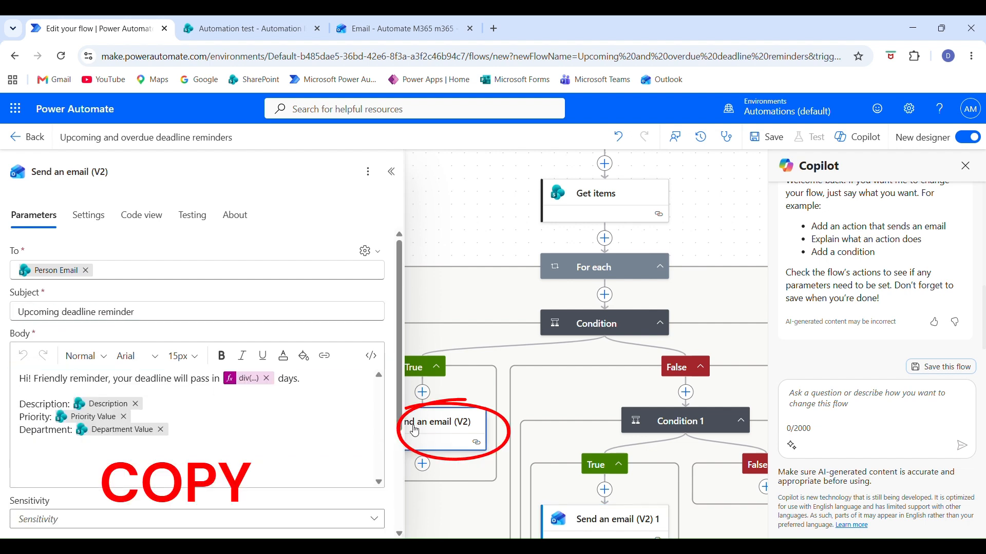
pyautogui.hotkey('ctrl', 'a')
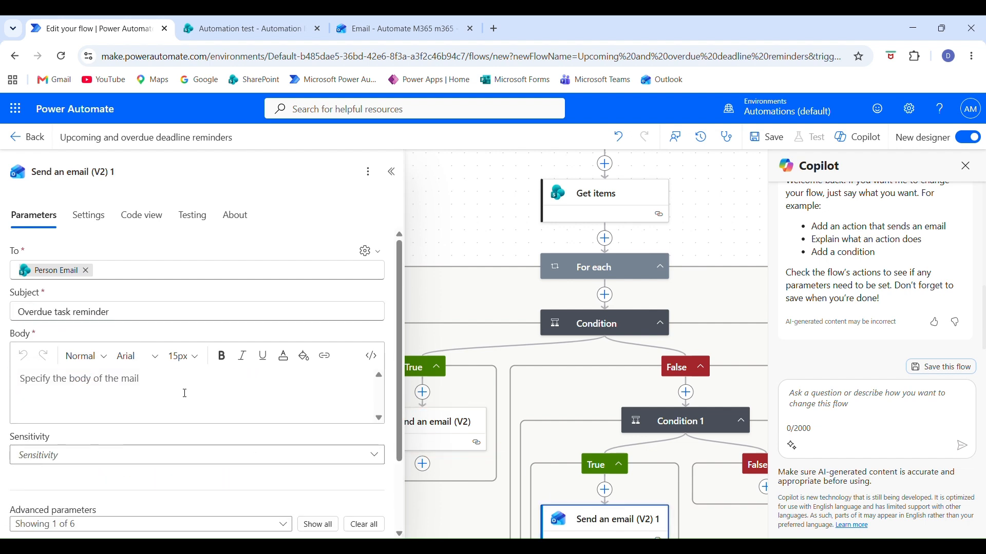
pyautogui.hotkey('ctrl', 'v')
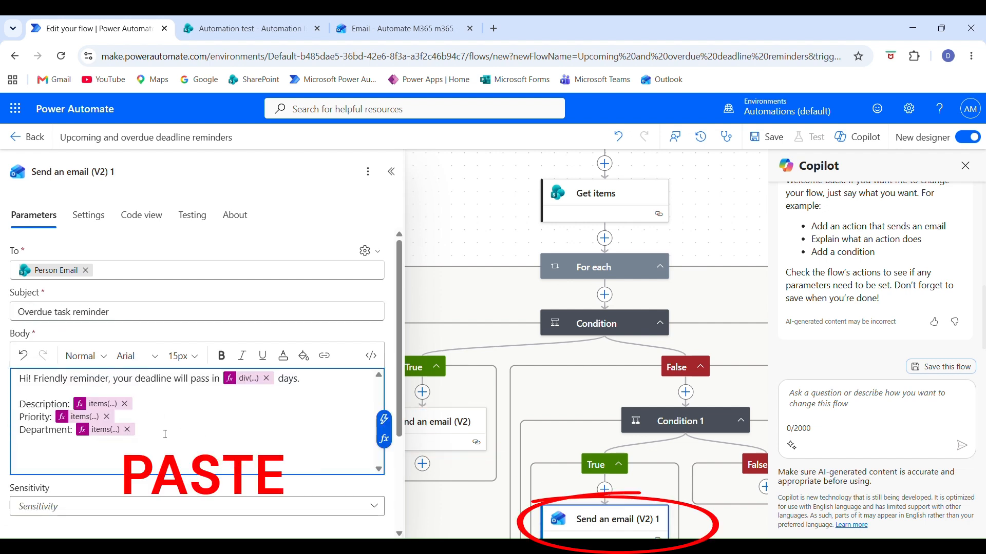
pyautogui.click(246, 379)
# Save the flow and run a test of it.
pyautogui.click(765, 137)
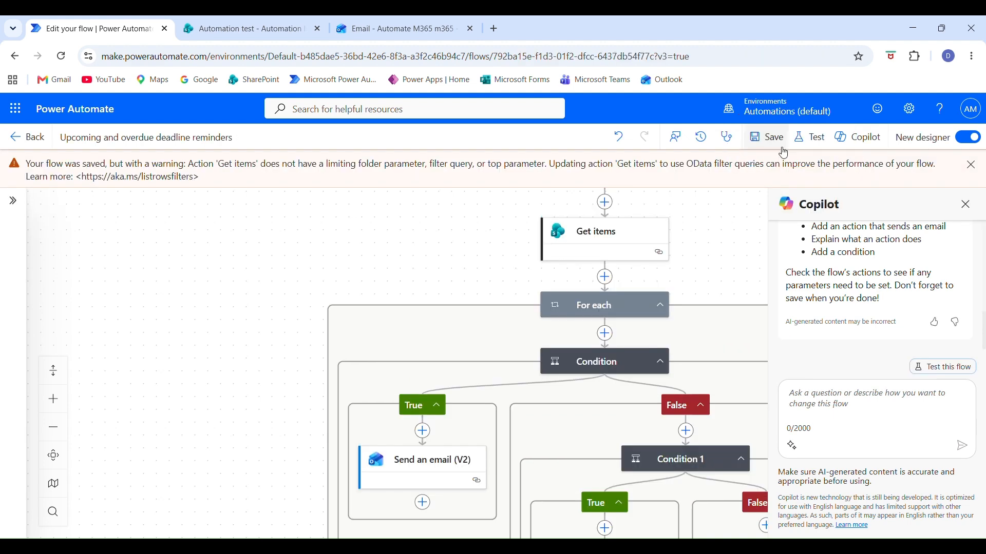
pyautogui.click(811, 137)
pyautogui.click(765, 520)
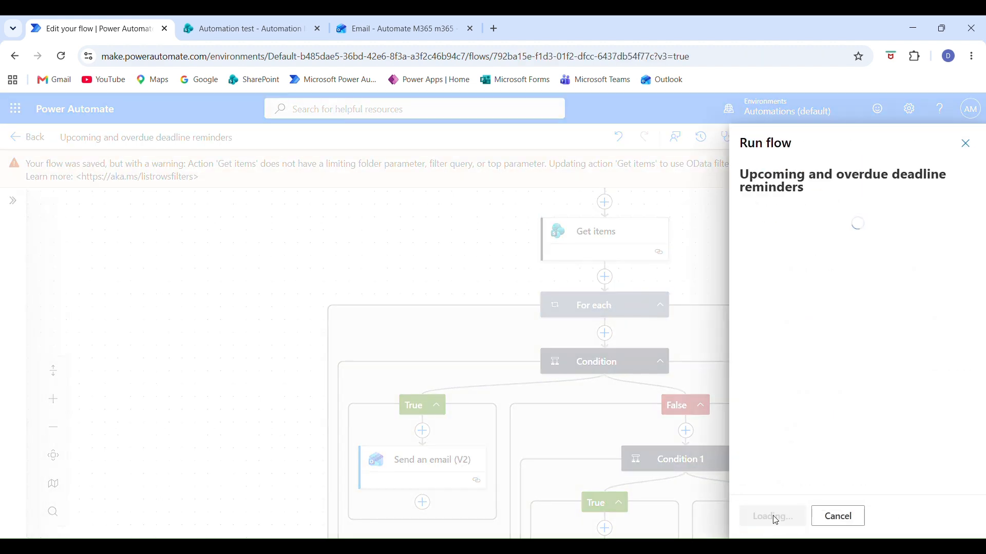
pyautogui.click(772, 515)
# Switch to the SharePoint Automation list and examine which items are overdue and which are due within seven days.
pyautogui.click(243, 36)
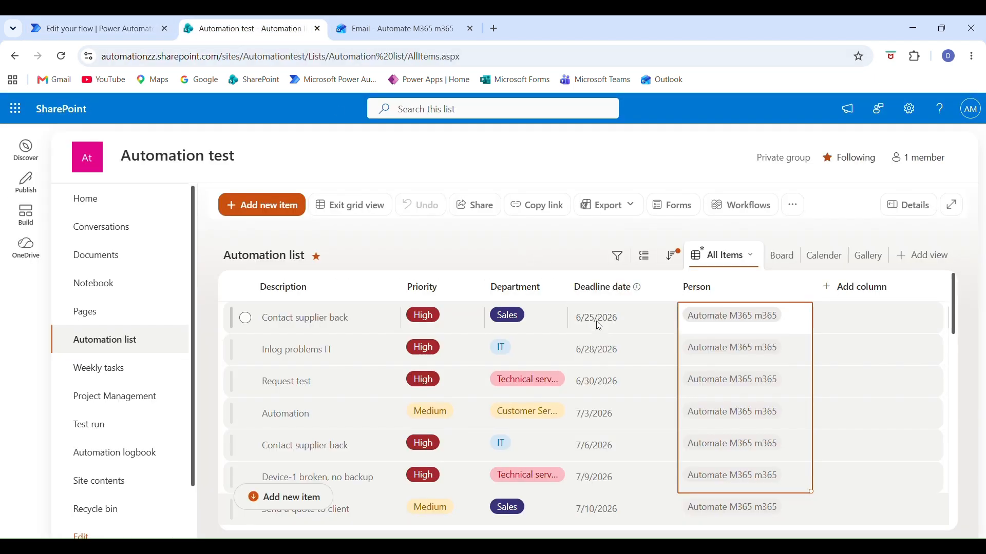
pyautogui.moveTo(598, 326)
pyautogui.mouseDown()
pyautogui.moveTo(604, 380)
pyautogui.moveTo(721, 380)
pyautogui.mouseUp()
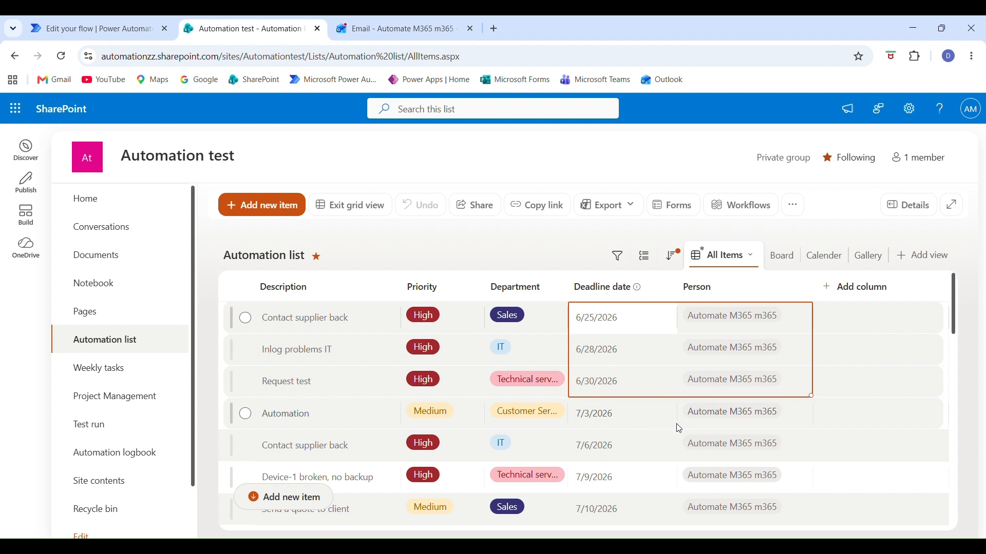
pyautogui.moveTo(678, 429); pyautogui.dragTo(729, 484)
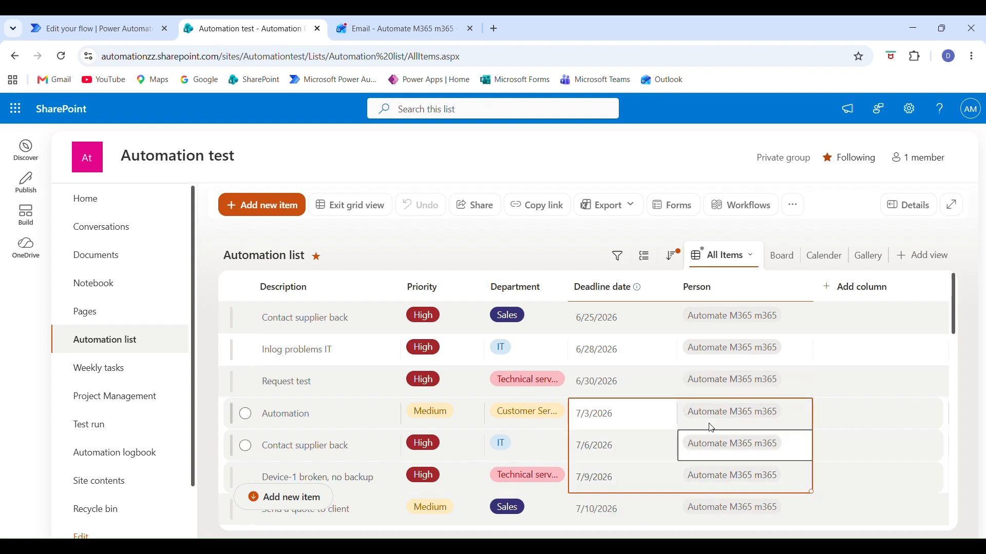
# Read the reminder emails in the Outlook inbox and compare their day counts with the deadline dates in the SharePoint list.
pyautogui.click(360, 29)
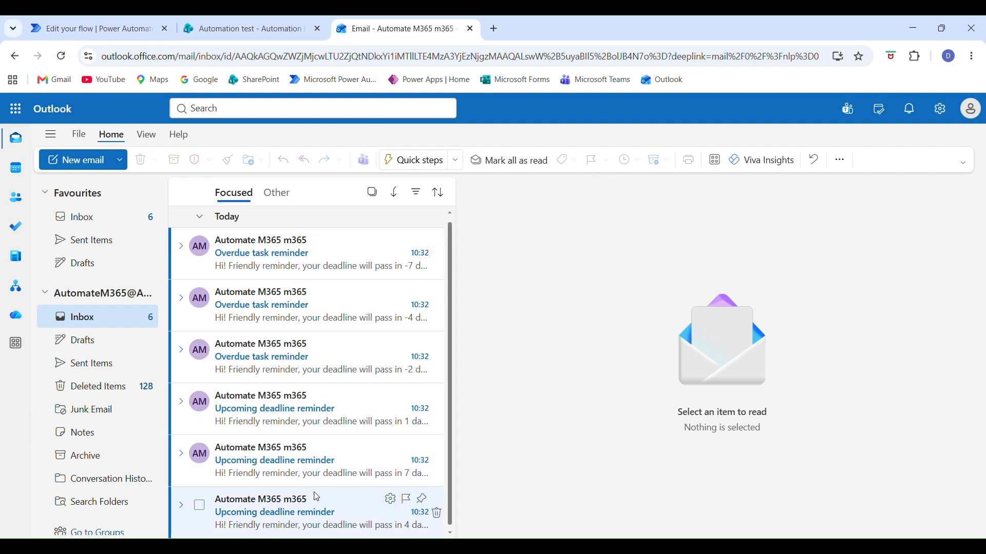
pyautogui.click(330, 510)
pyautogui.press('Up')
pyautogui.press('Up')
pyautogui.press('Up')
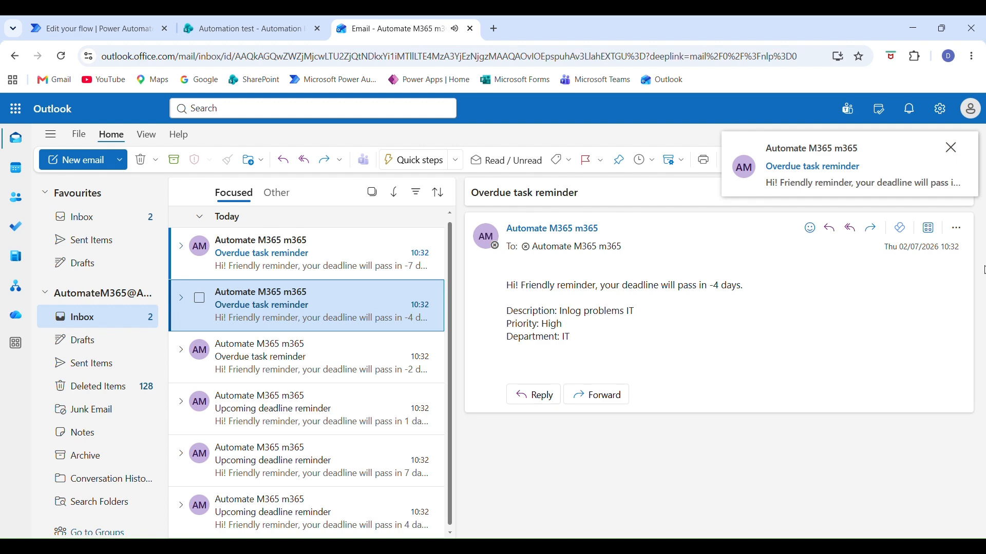
pyautogui.press('Up')
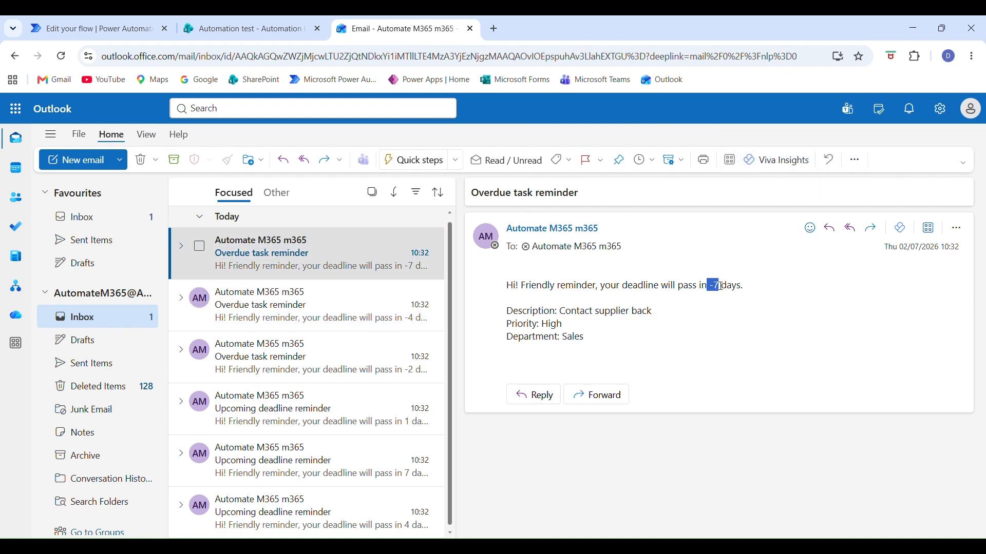
pyautogui.click(265, 40)
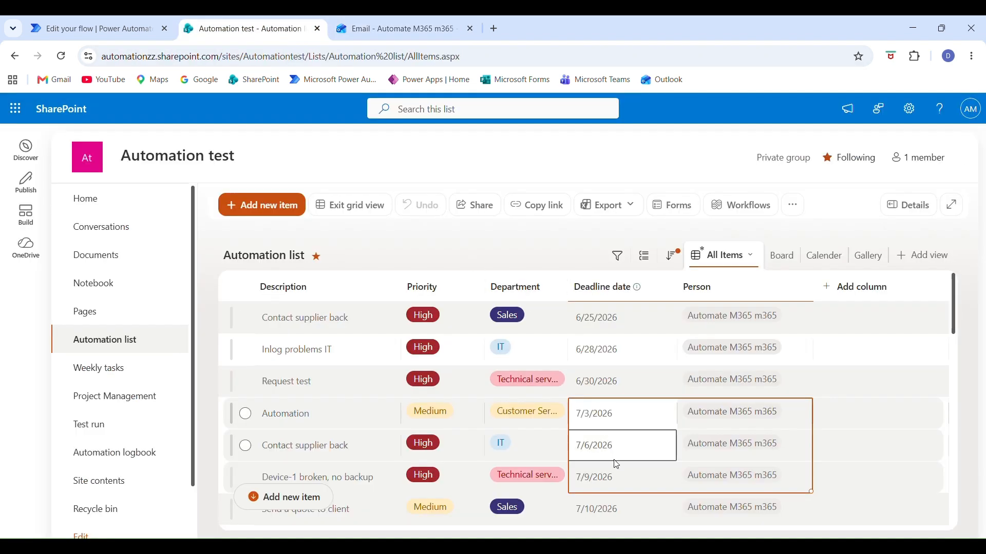
pyautogui.click(611, 319)
# Return to the Power Automate test run and examine which branch the first For each iterations followed.
pyautogui.click(98, 30)
pyautogui.moveTo(257, 437); pyautogui.dragTo(112, 396)
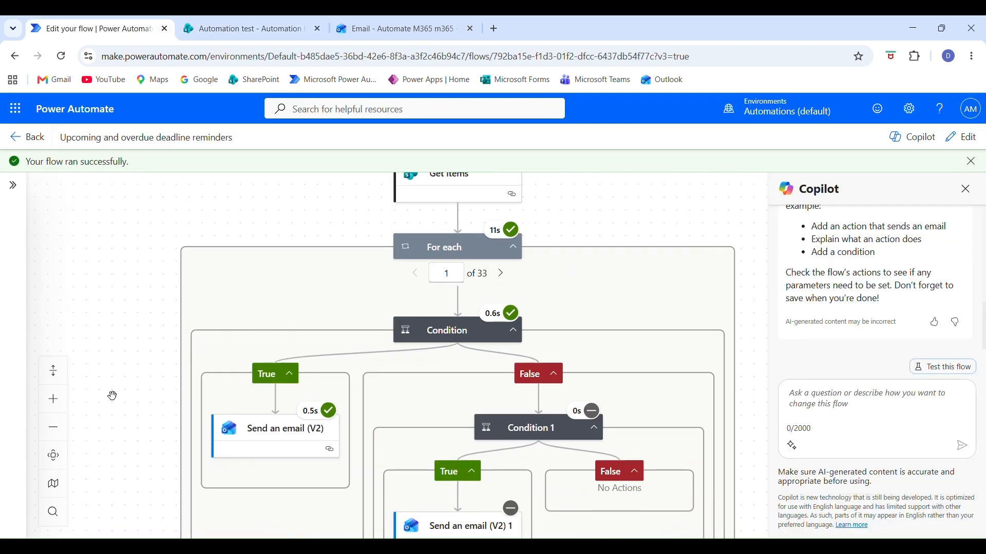
pyautogui.click(53, 427)
pyautogui.click(53, 428)
pyautogui.scroll(1, 209, 327)
pyautogui.scroll(-1, 209, 327)
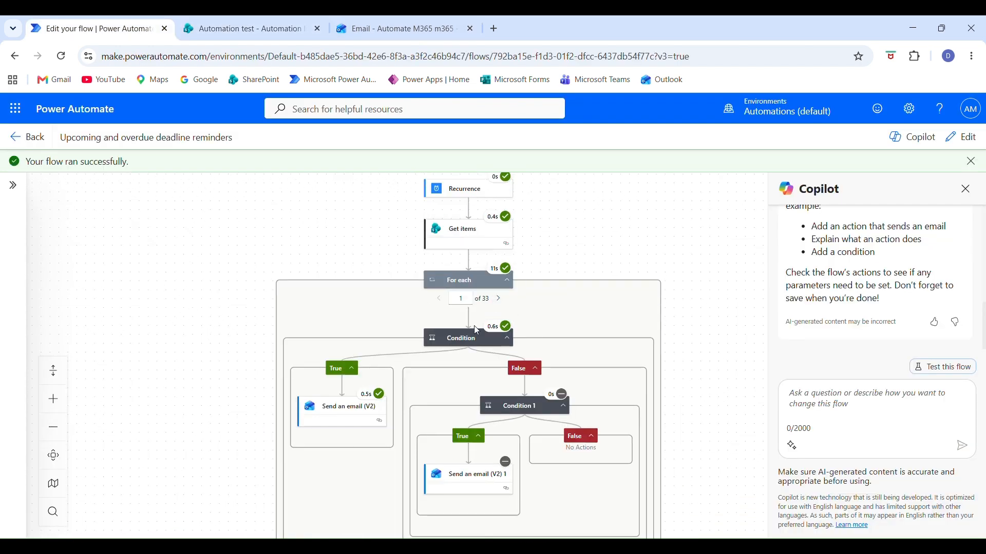
pyautogui.click(501, 303)
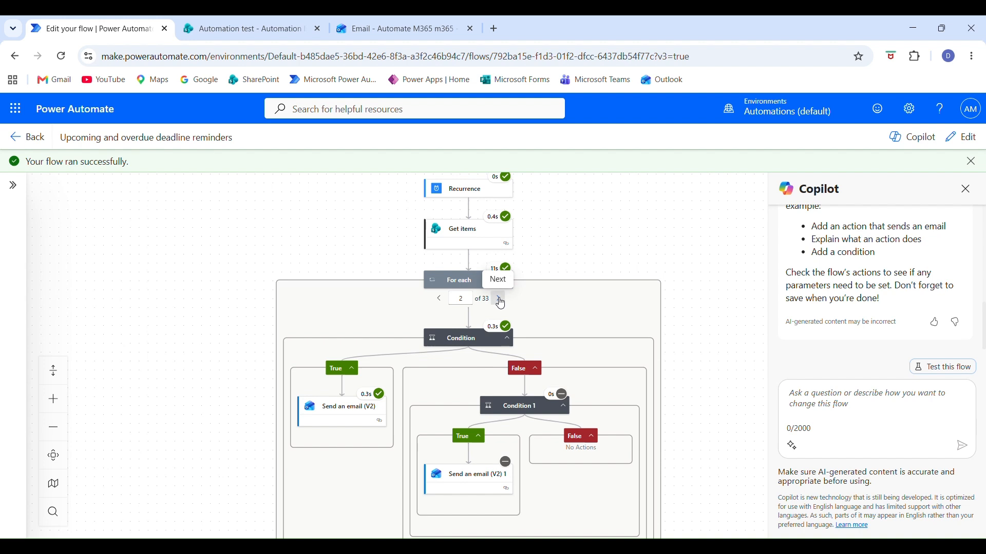